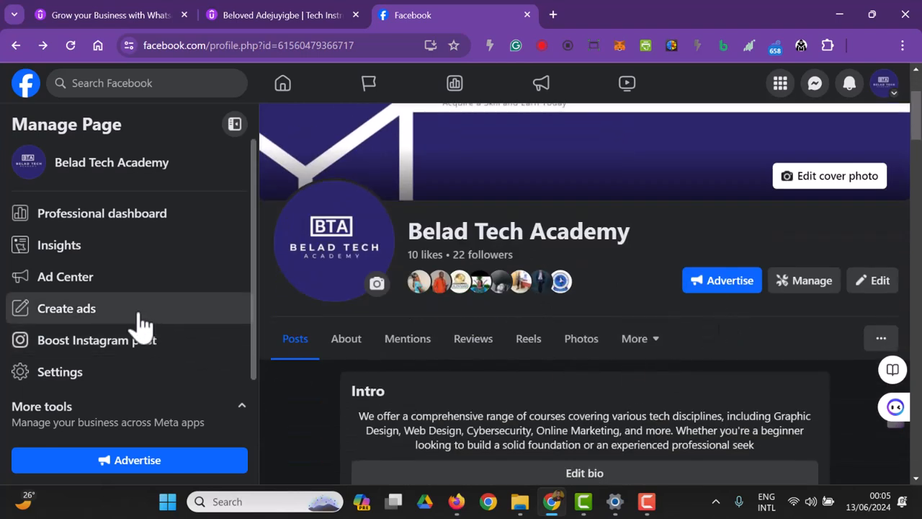
Start creating a new ad for the Belad Tech Academy Page with the Create new ad type
scroll(115, 303, "down", 1)
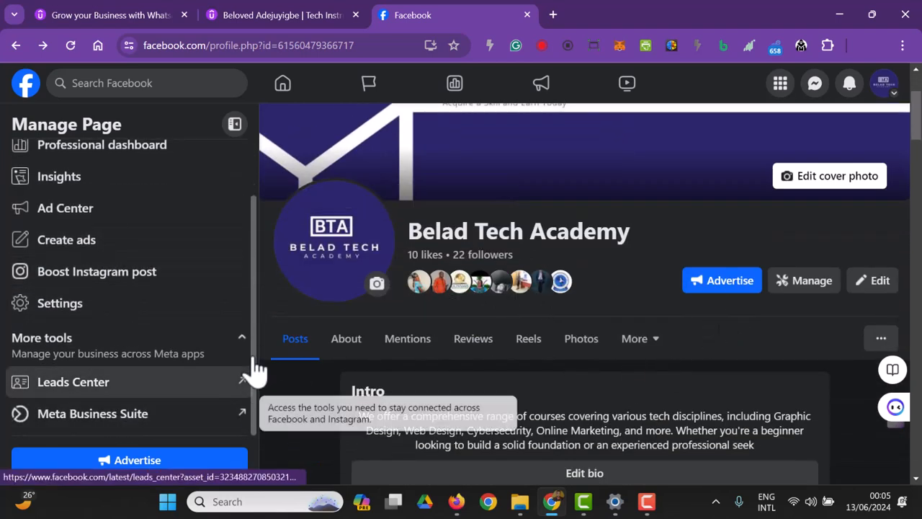
left_click(713, 292)
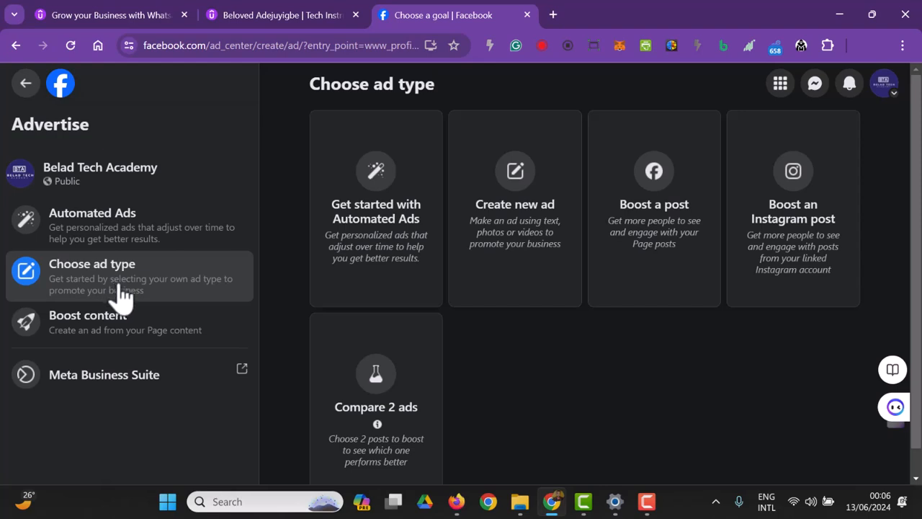
scroll(119, 288, "down", 1)
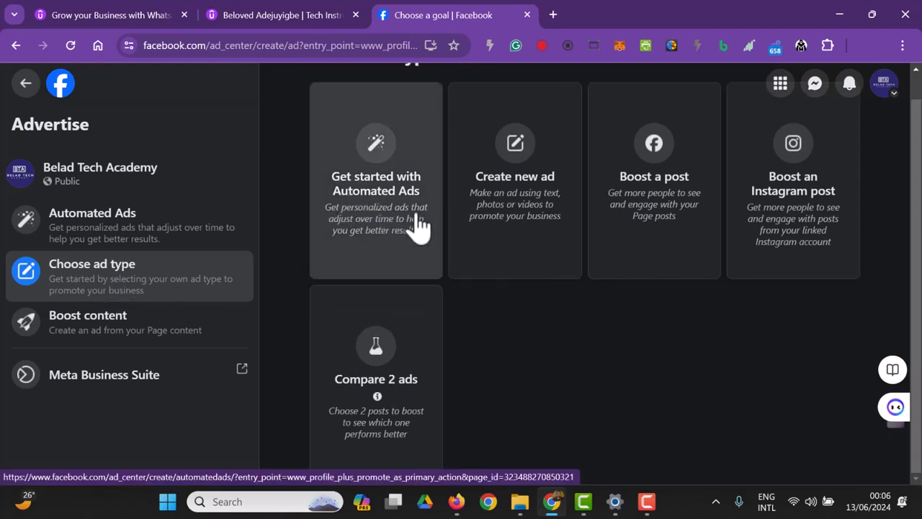
left_click(503, 220)
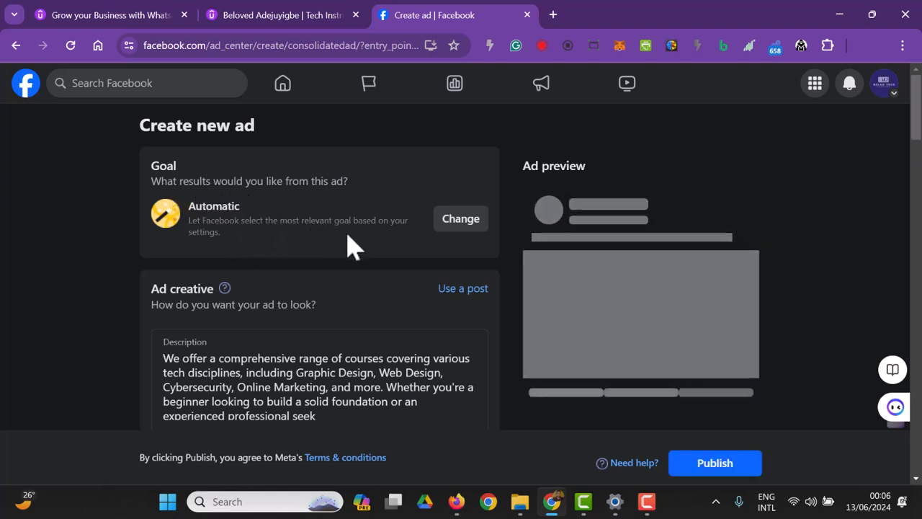
Change the ad goal to Get more Page likes and save it
left_click(461, 226)
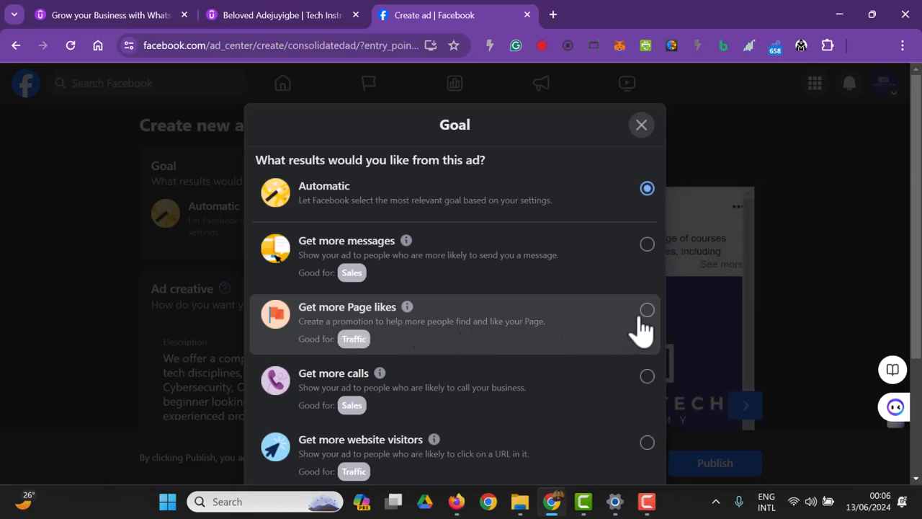
scroll(346, 353, "down", 3)
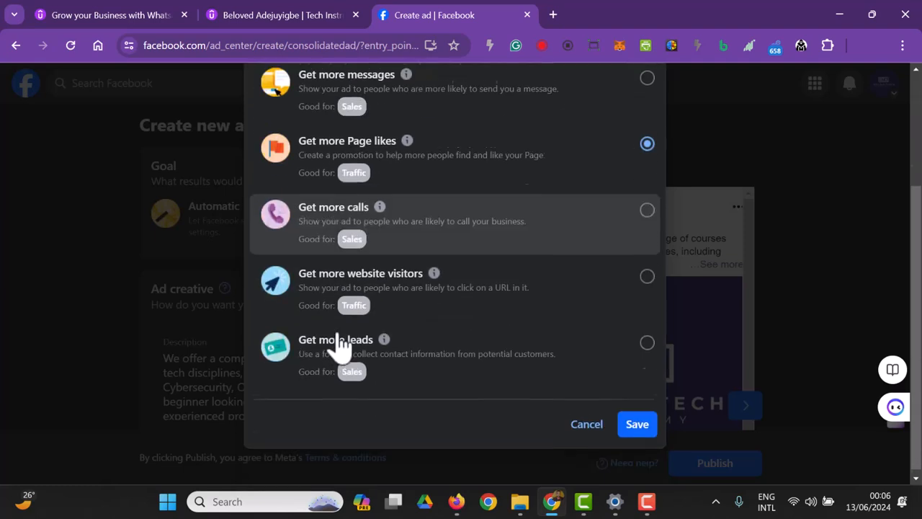
scroll(336, 209, "up", 2)
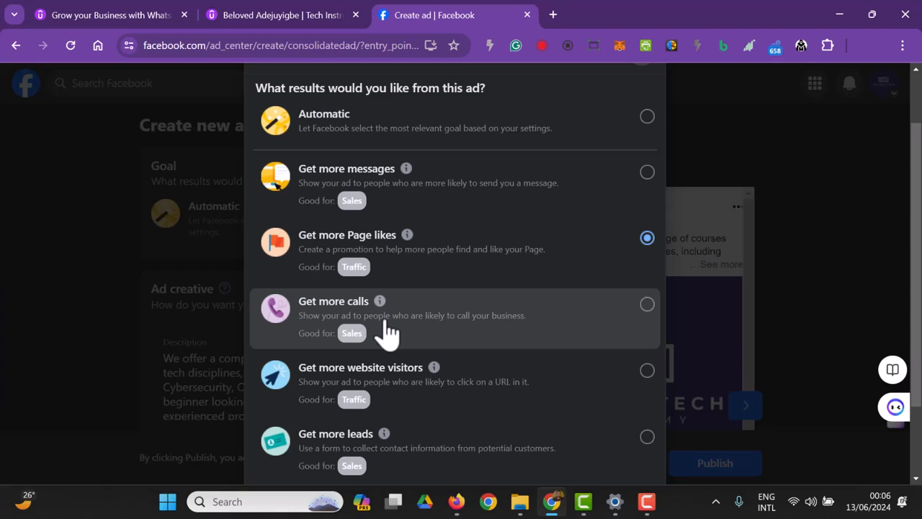
scroll(389, 371, "down", 1)
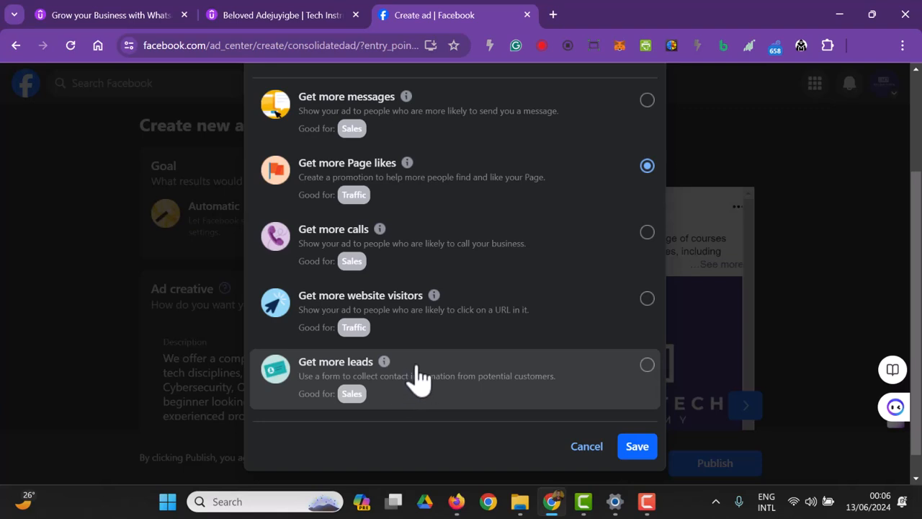
scroll(425, 272, "up", 1)
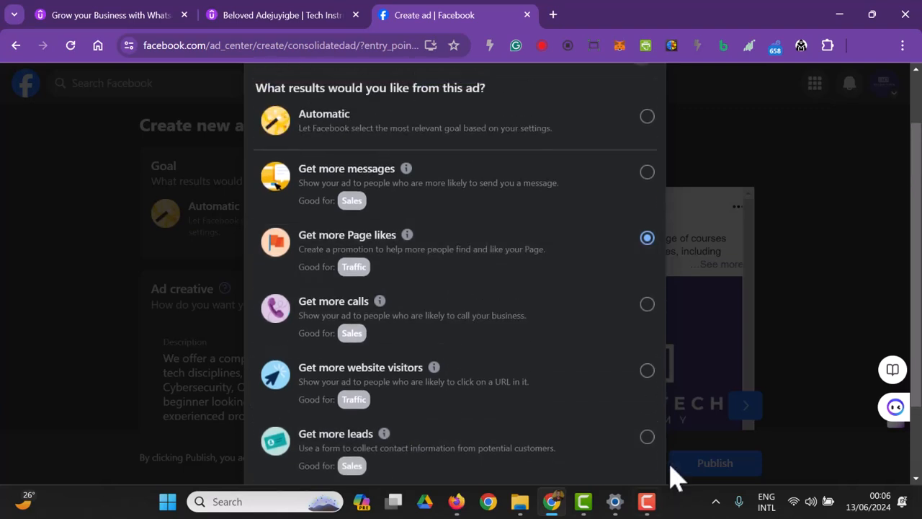
scroll(634, 439, "down", 1)
left_click(637, 449)
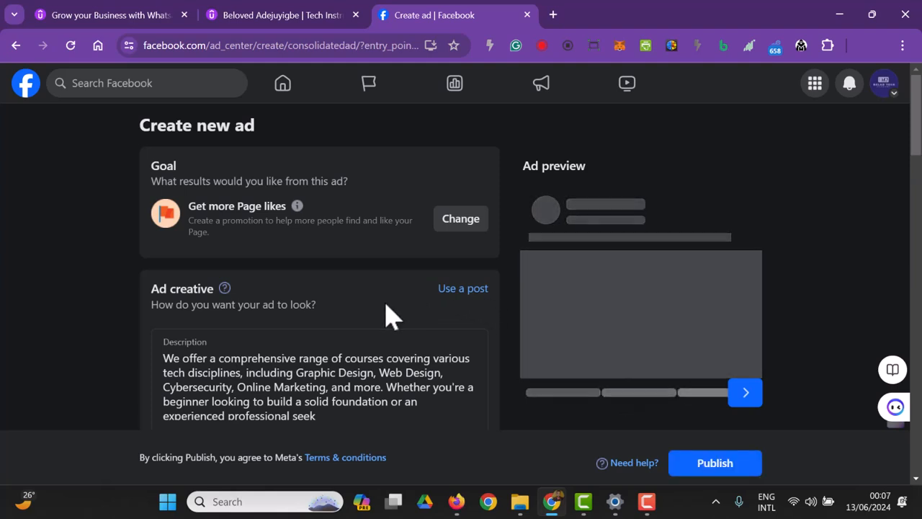
Delete the final sentence of the ad description, starting with "Whether you're a beginner", so the text ends at "and more."
scroll(257, 267, "down", 1)
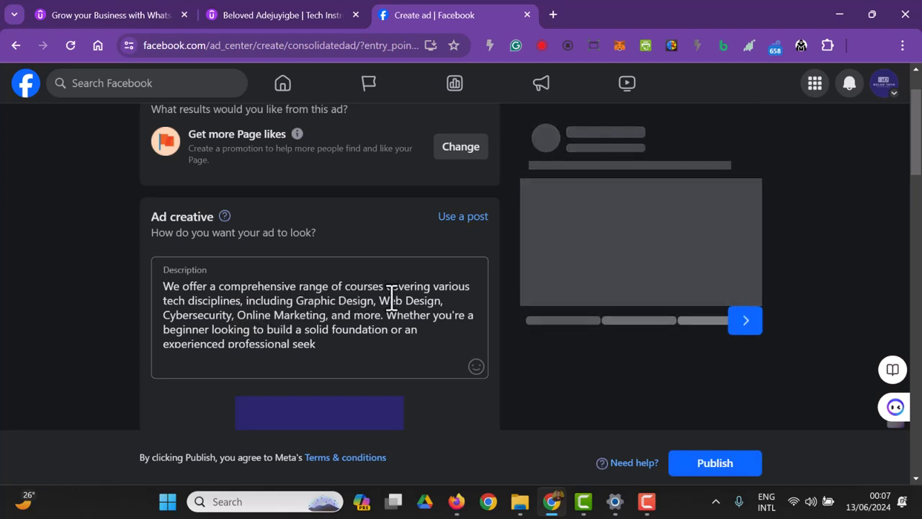
scroll(385, 340, "down", 1)
scroll(361, 271, "down", 1)
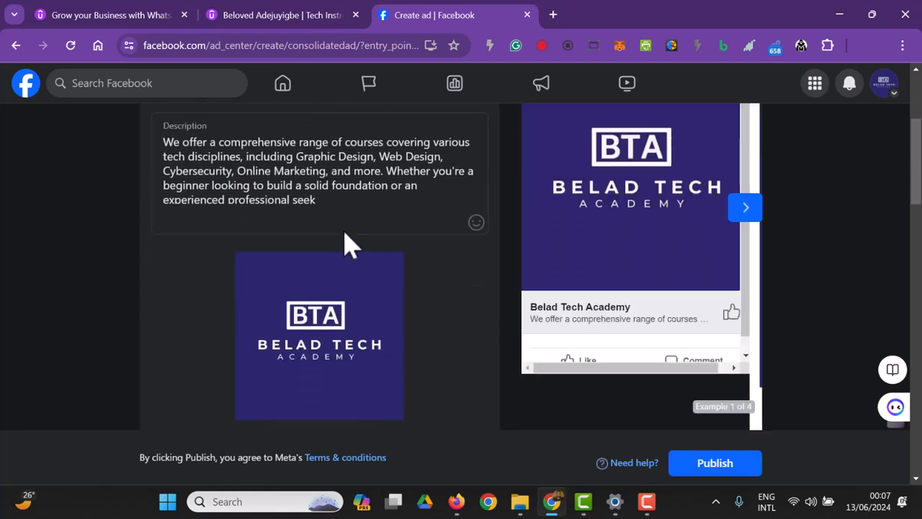
left_click(333, 204)
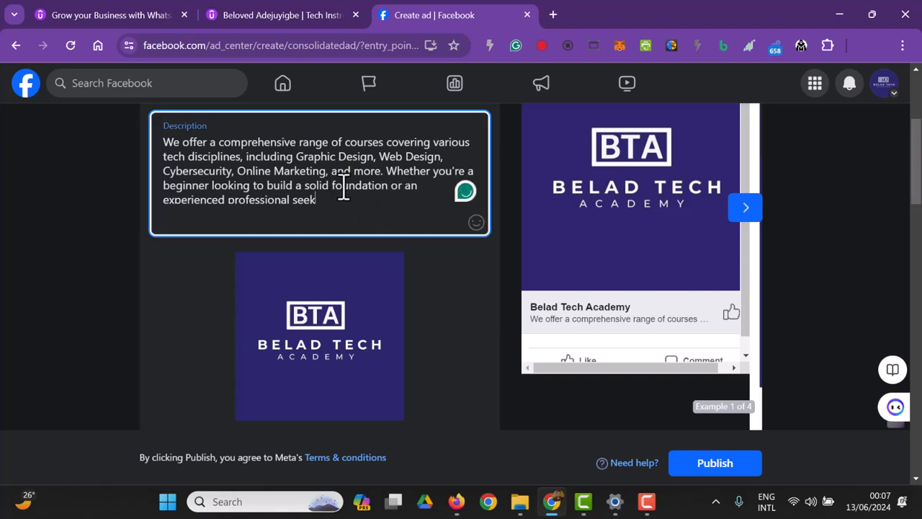
left_click_drag(392, 171, 400, 213)
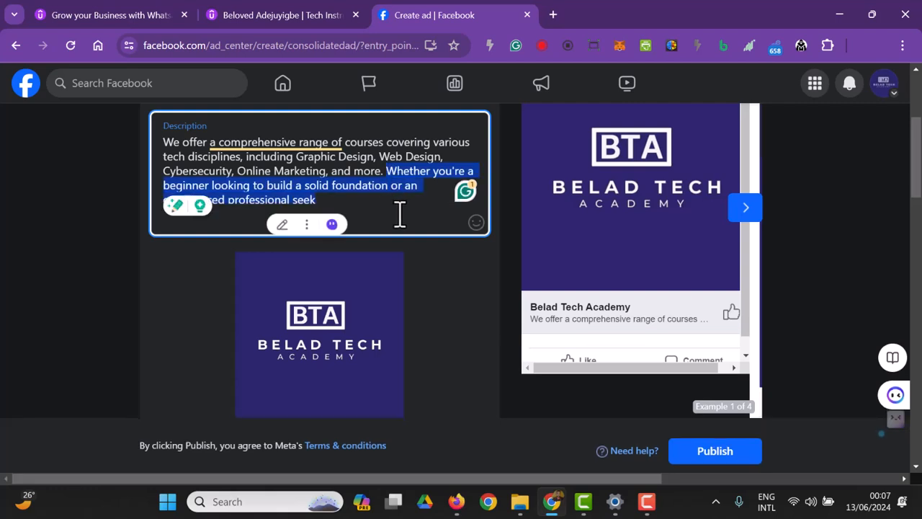
key("BackSpace")
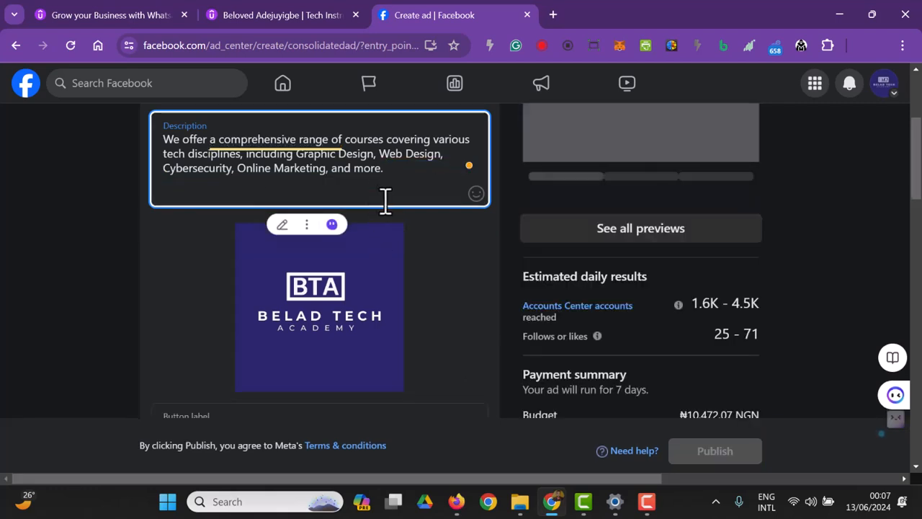
mouse_move(333, 151)
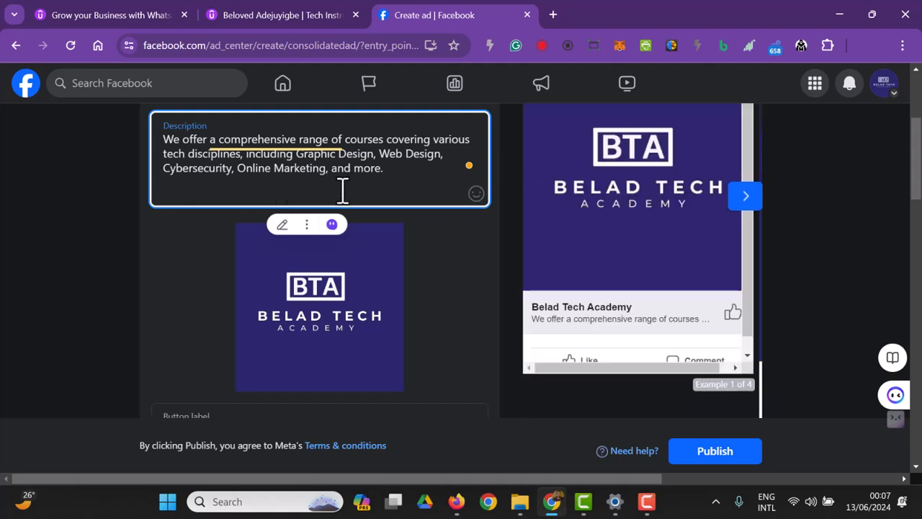
Examine the ad preview, the available button labels, and the Advantage+ creative and Special Ad Category settings
scroll(345, 219, "up", 1)
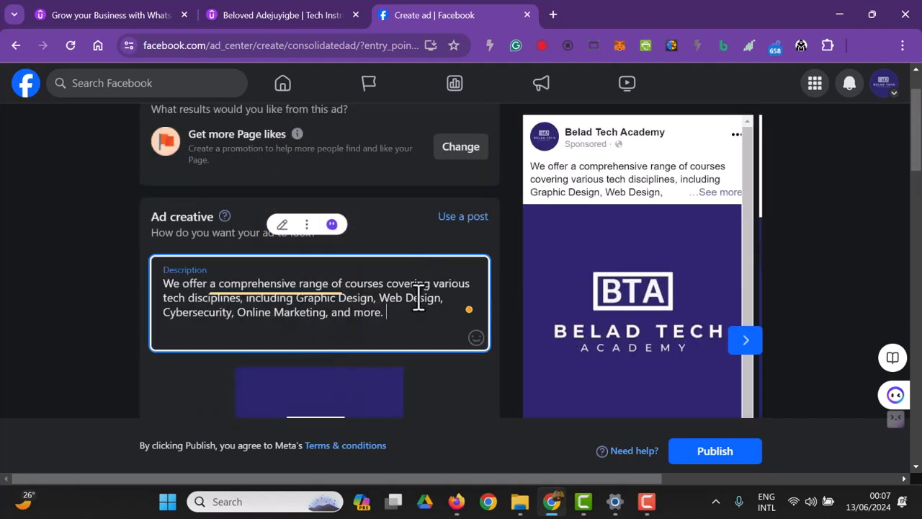
scroll(417, 333, "down", 3)
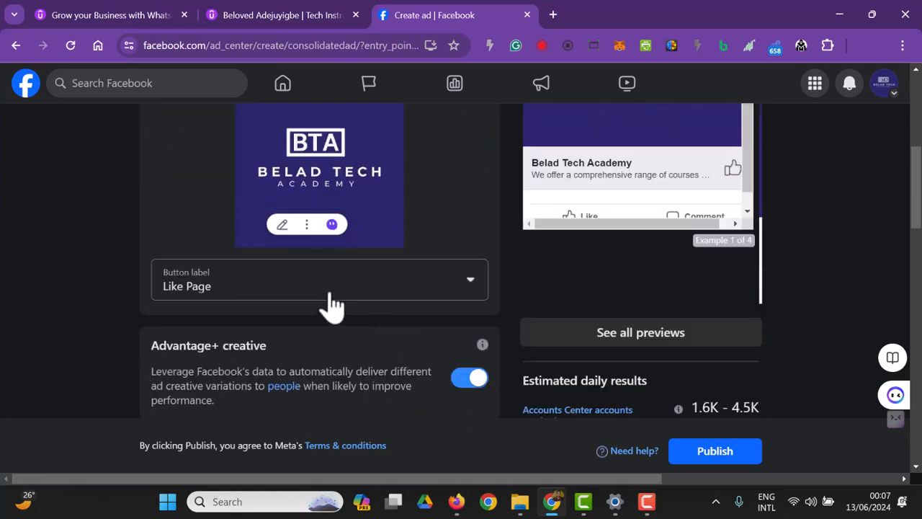
left_click(331, 297)
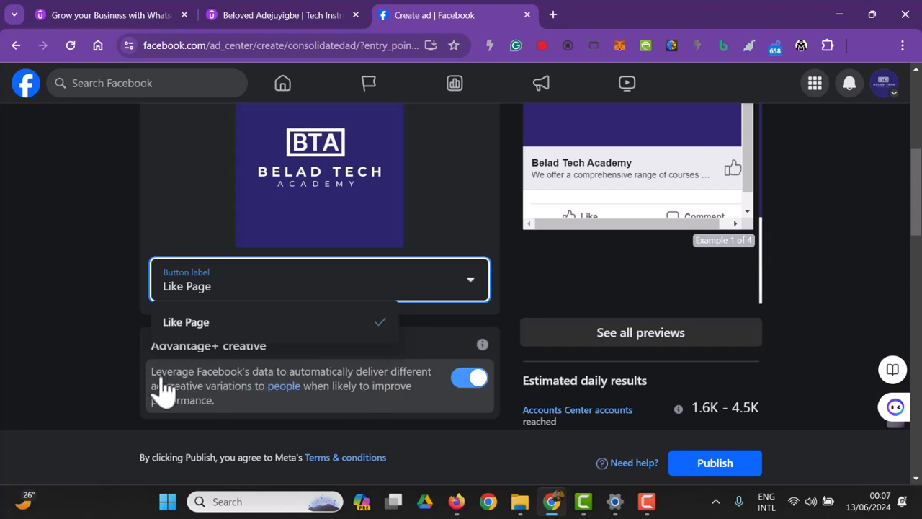
left_click(115, 389)
scroll(245, 317, "down", 2)
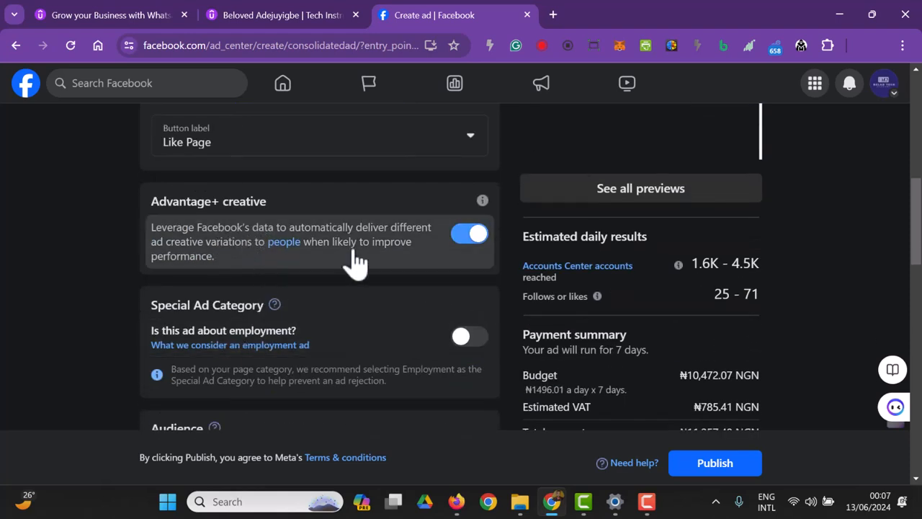
scroll(289, 332, "up", 1)
scroll(292, 339, "down", 1)
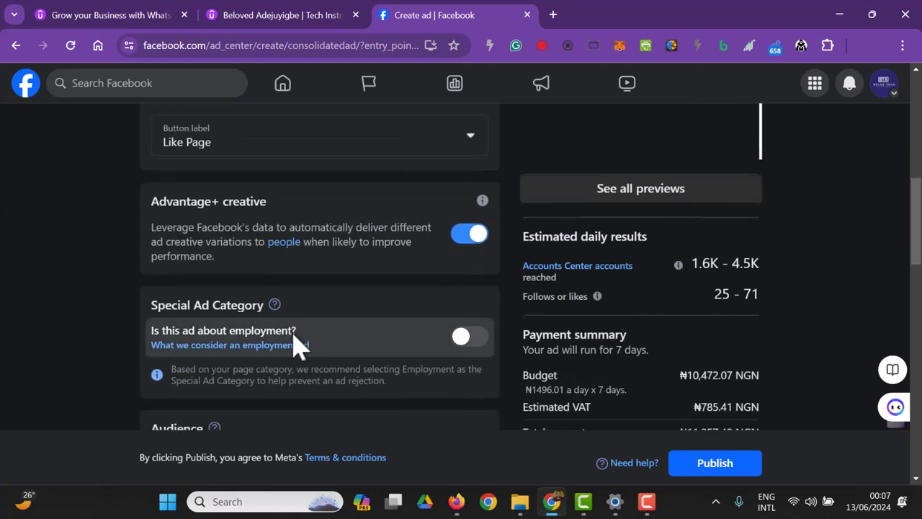
scroll(282, 354, "down", 1)
scroll(310, 353, "down", 1)
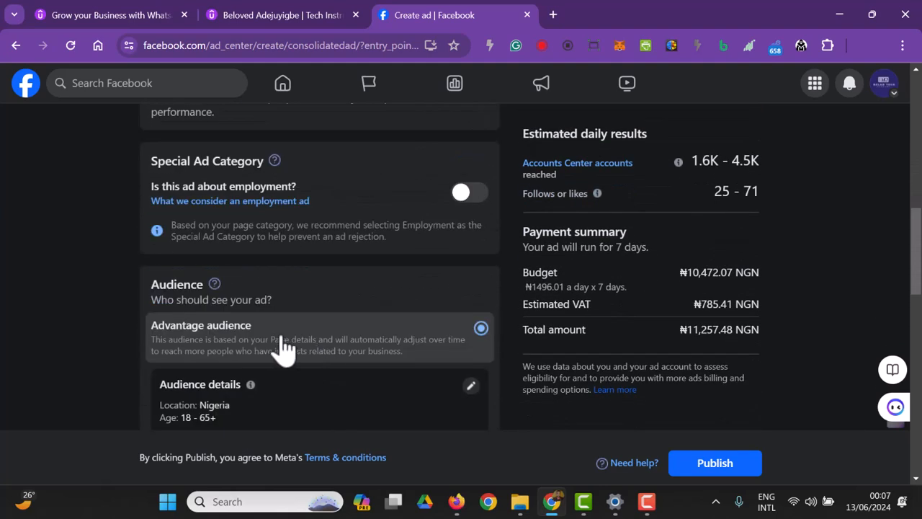
Edit the Advantage audience details and set the age range to 18–30
scroll(284, 353, "down", 1)
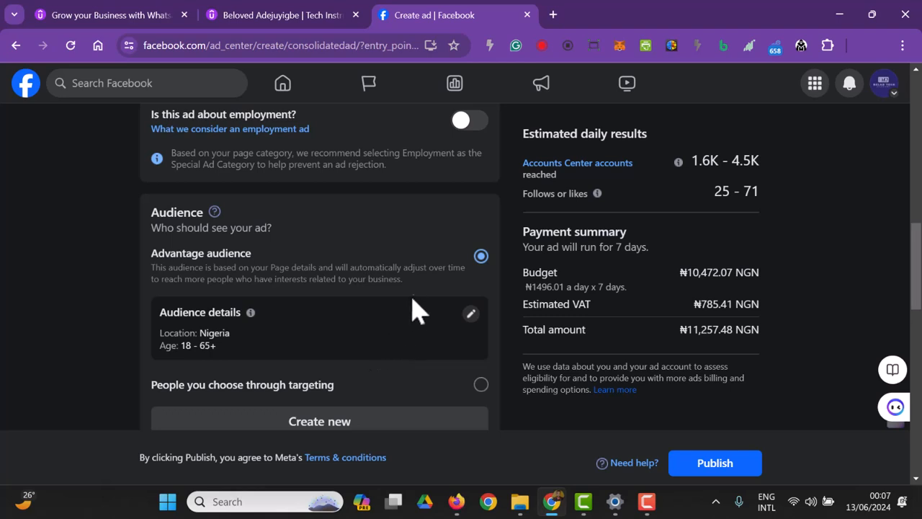
left_click(470, 313)
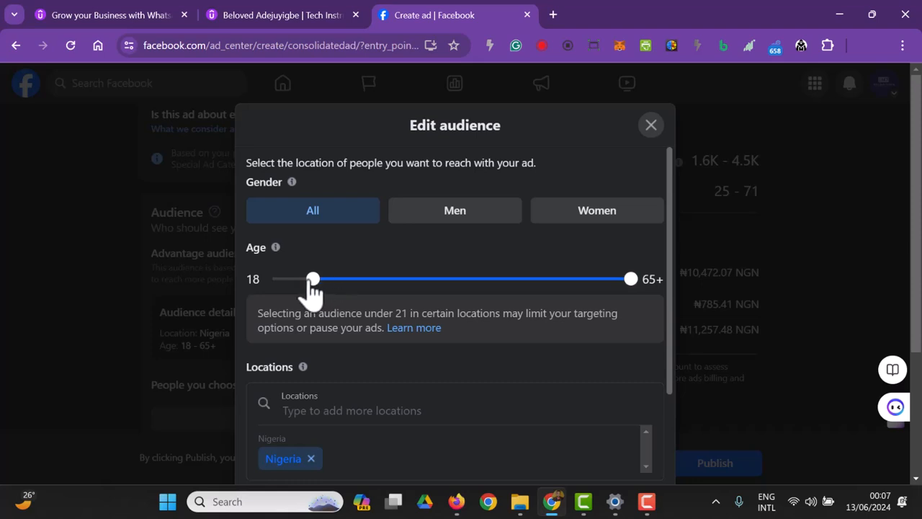
left_click_drag(629, 281, 395, 281)
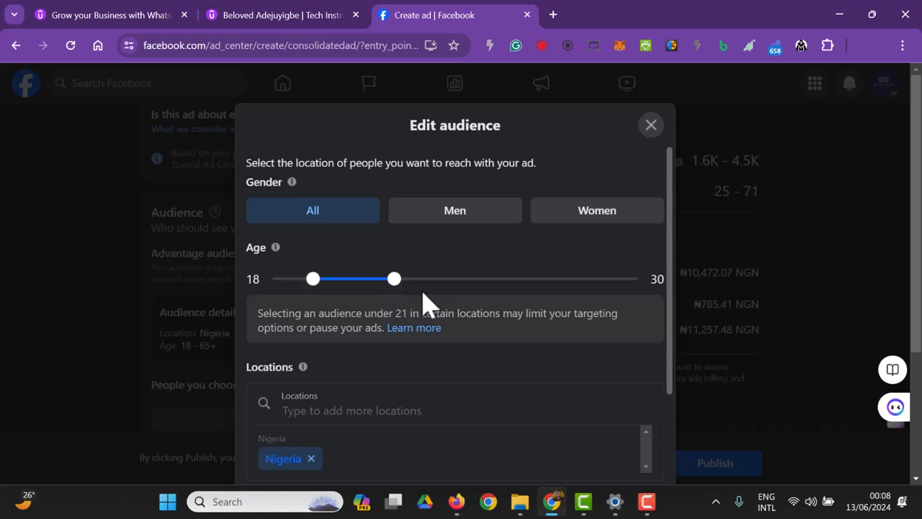
Browse the audience's detailed targeting and expand the Education level options under the Education demographics
scroll(425, 303, "down", 1)
scroll(380, 344, "down", 1)
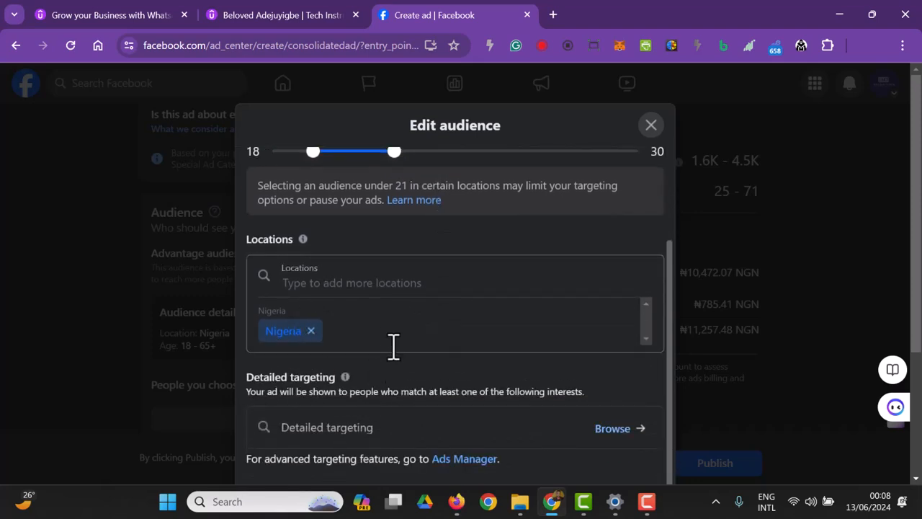
scroll(382, 351, "up", 1)
scroll(387, 362, "down", 1)
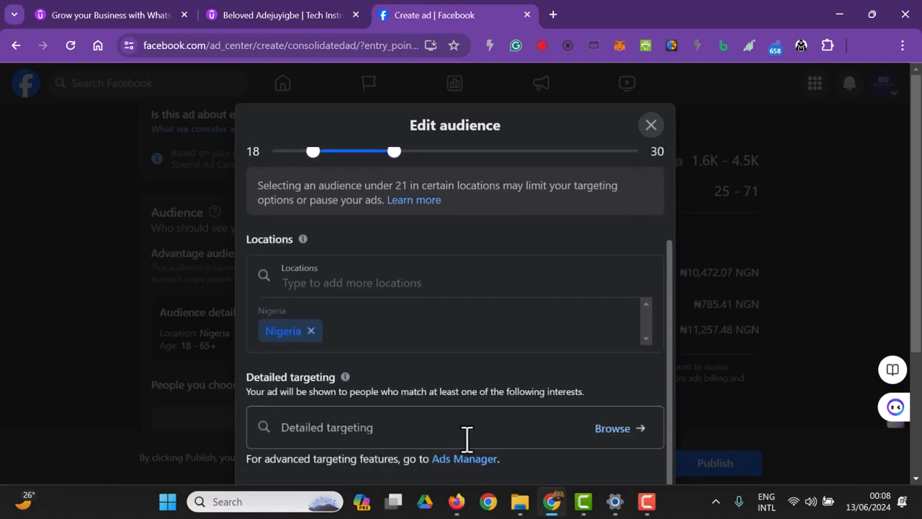
left_click(613, 429)
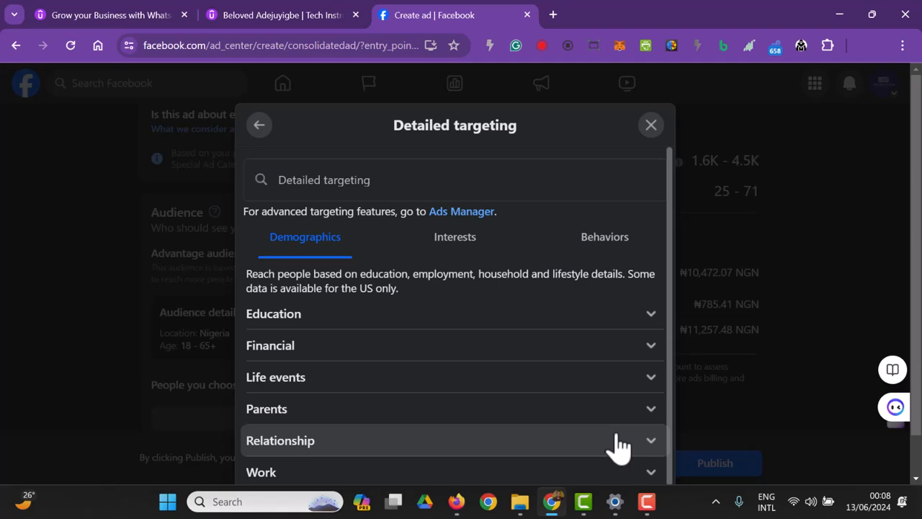
left_click(645, 324)
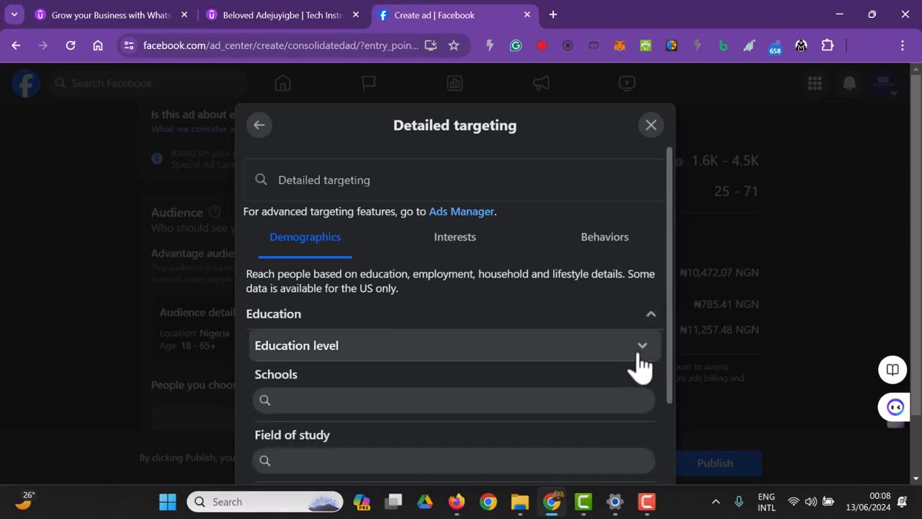
left_click(642, 347)
Try the In college and In grad school education levels as targeting criteria and clear both selections again
scroll(577, 442, "down", 2)
scroll(576, 442, "up", 1)
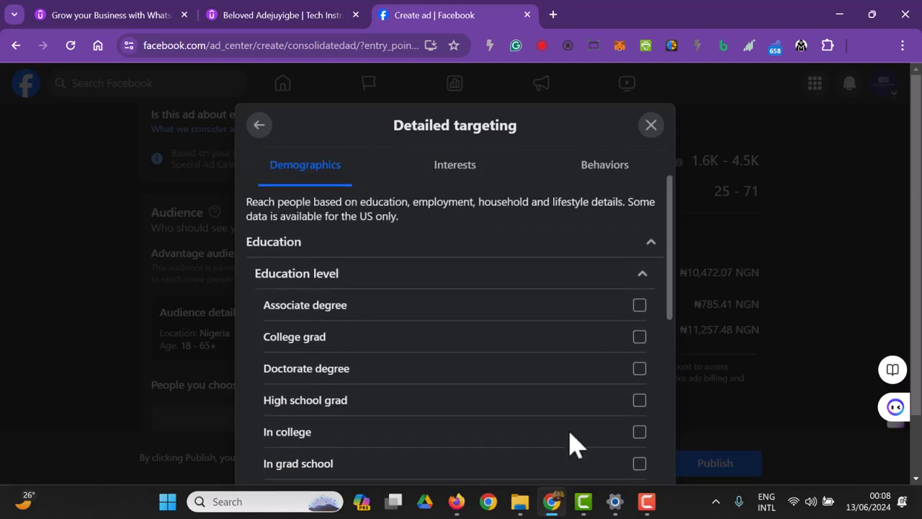
scroll(585, 400, "down", 1)
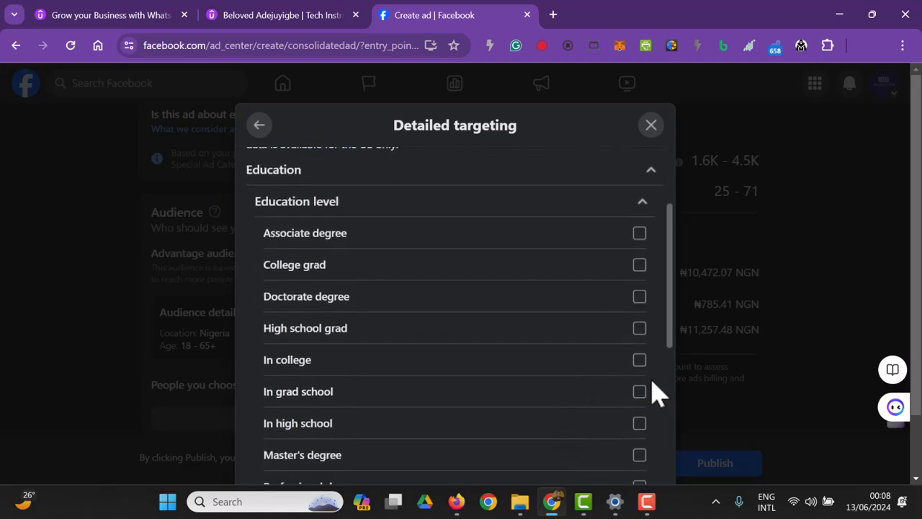
left_click(641, 361)
scroll(628, 377, "down", 4)
scroll(628, 376, "up", 1)
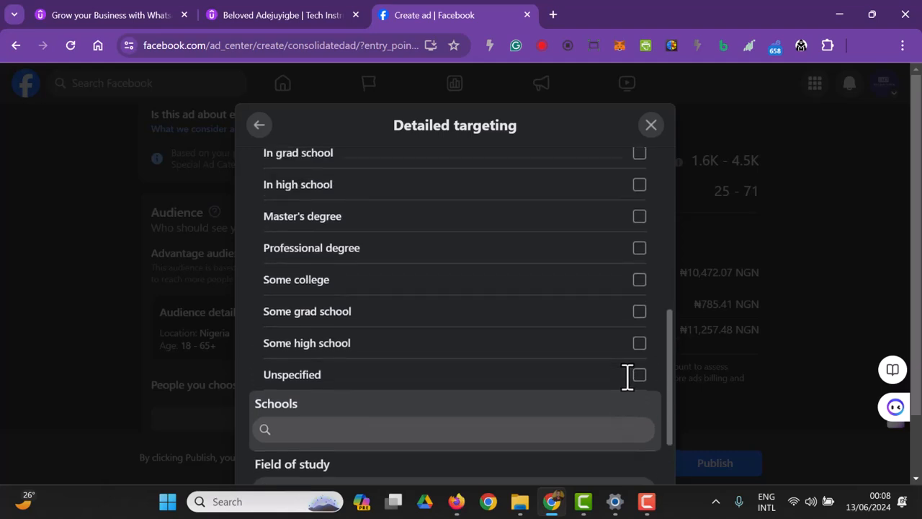
scroll(627, 377, "up", 1)
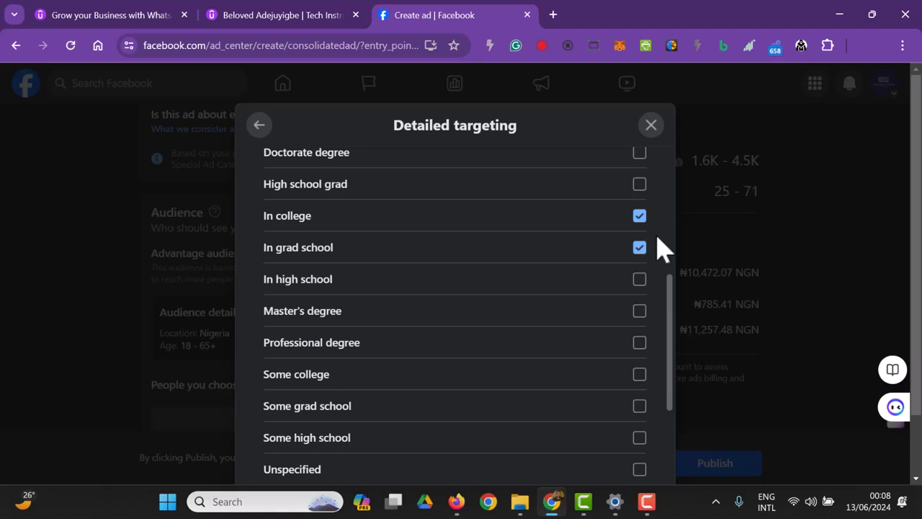
scroll(661, 249, "up", 3)
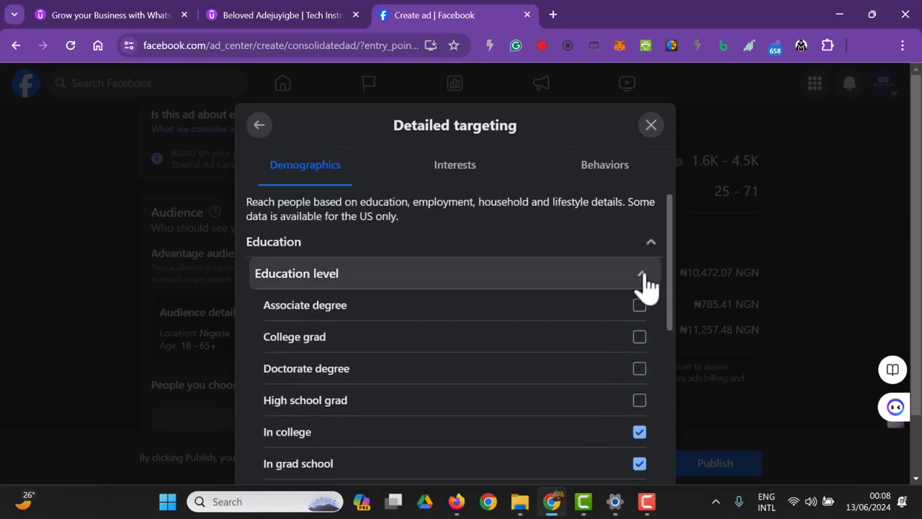
left_click(640, 464)
scroll(634, 471, "down", 1)
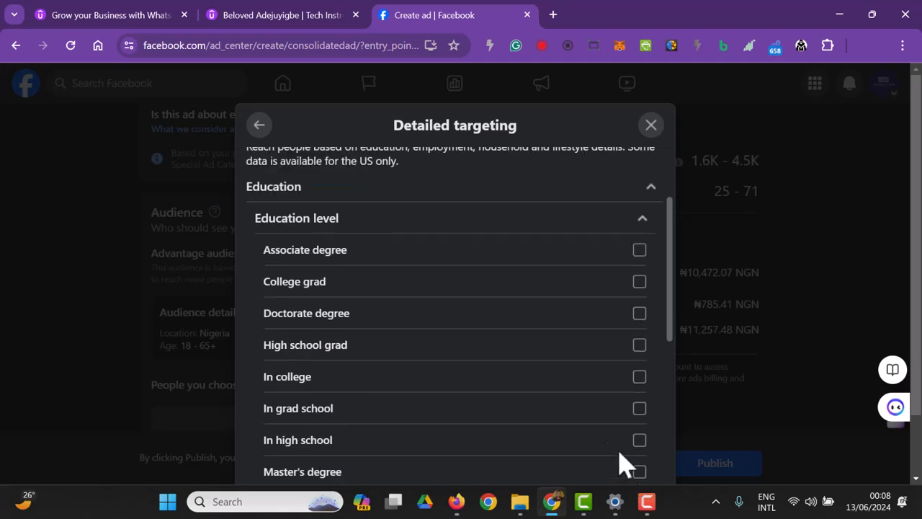
Collapse the Education options and examine the industries listed under the Work demographics
scroll(433, 288, "up", 2)
left_click(583, 315)
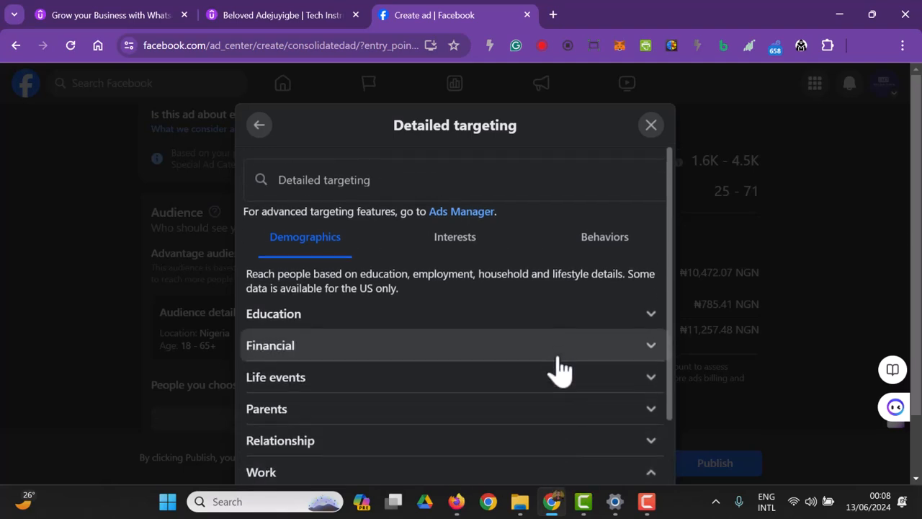
scroll(558, 374, "down", 2)
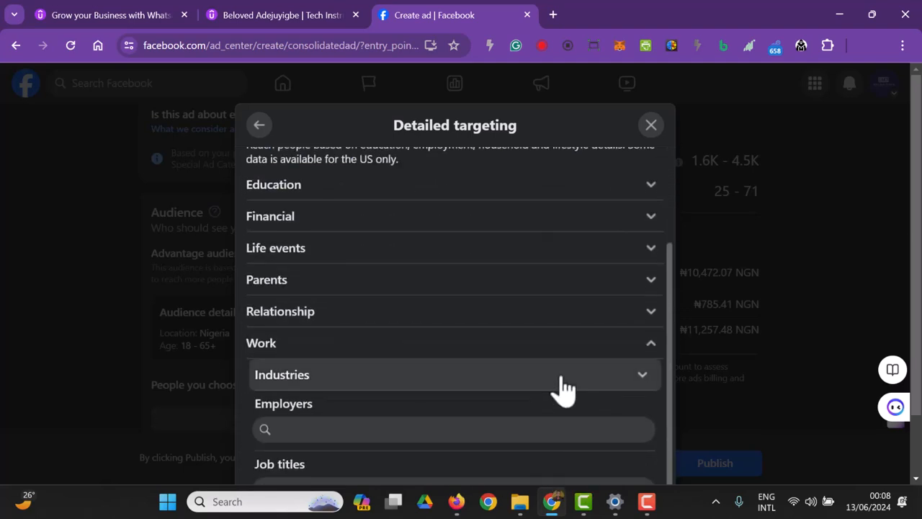
left_click(640, 376)
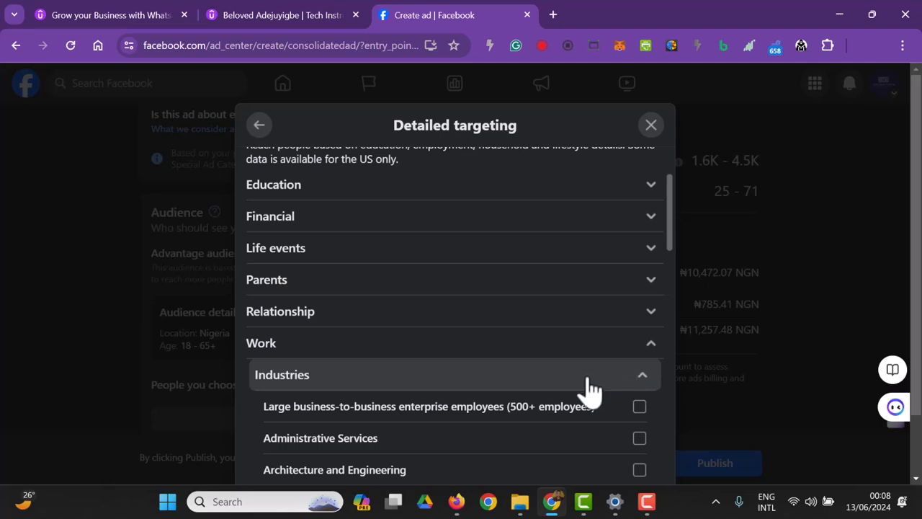
scroll(548, 364, "down", 1)
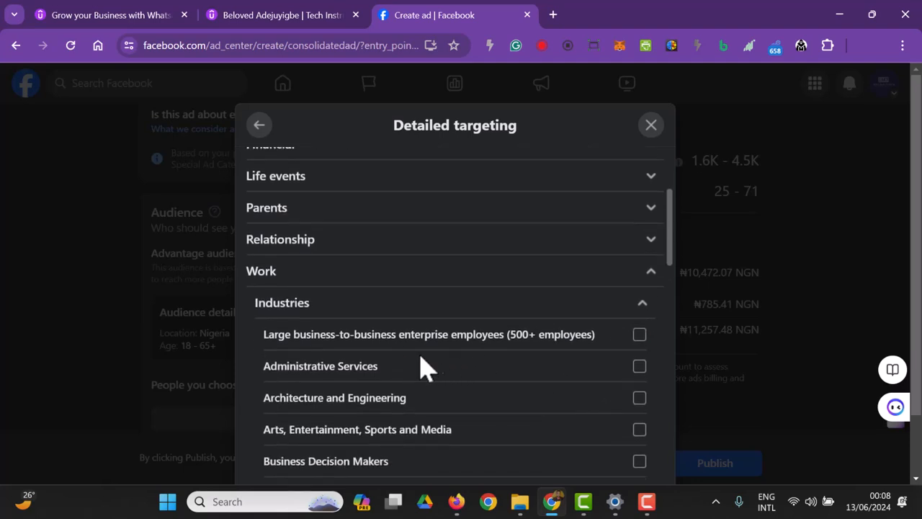
scroll(381, 407, "down", 2)
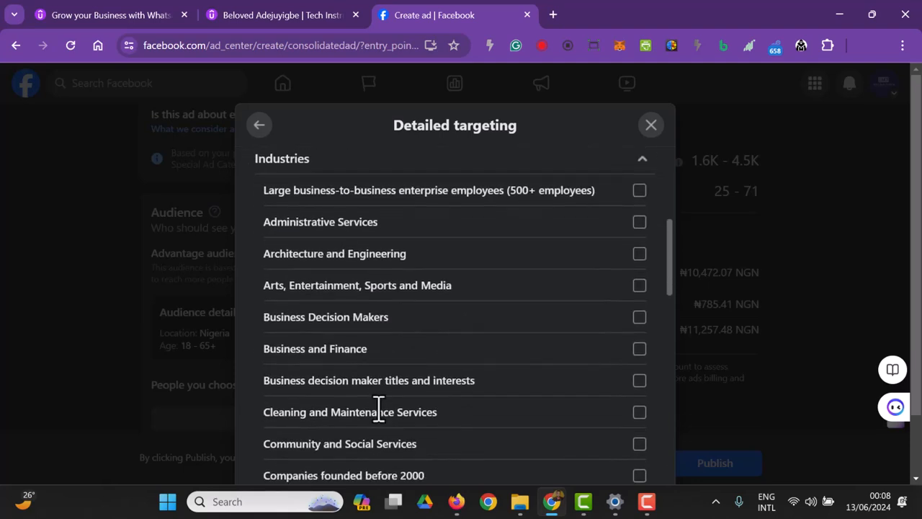
scroll(414, 371, "down", 10)
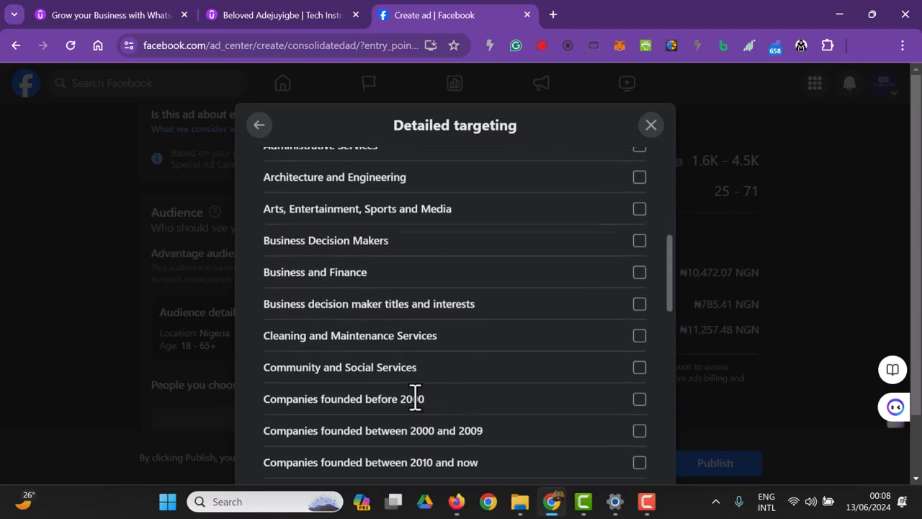
scroll(422, 414, "down", 1)
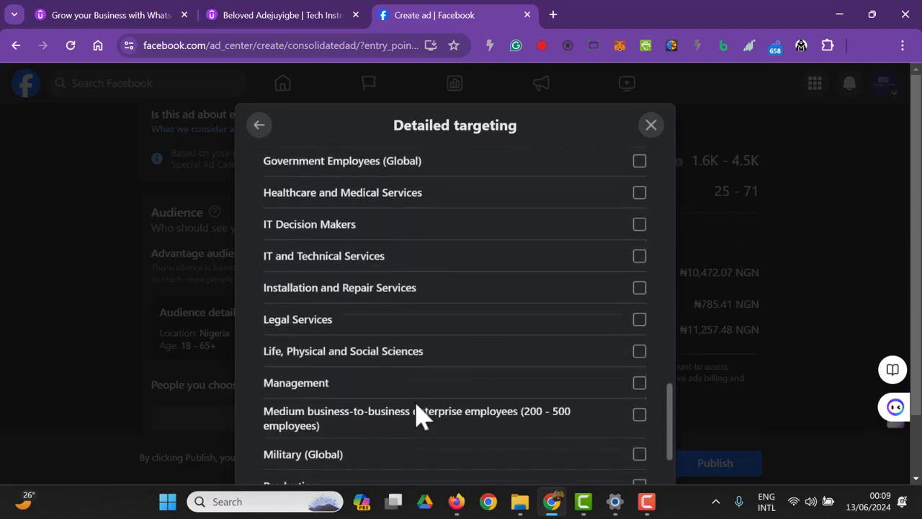
scroll(454, 382, "down", 4)
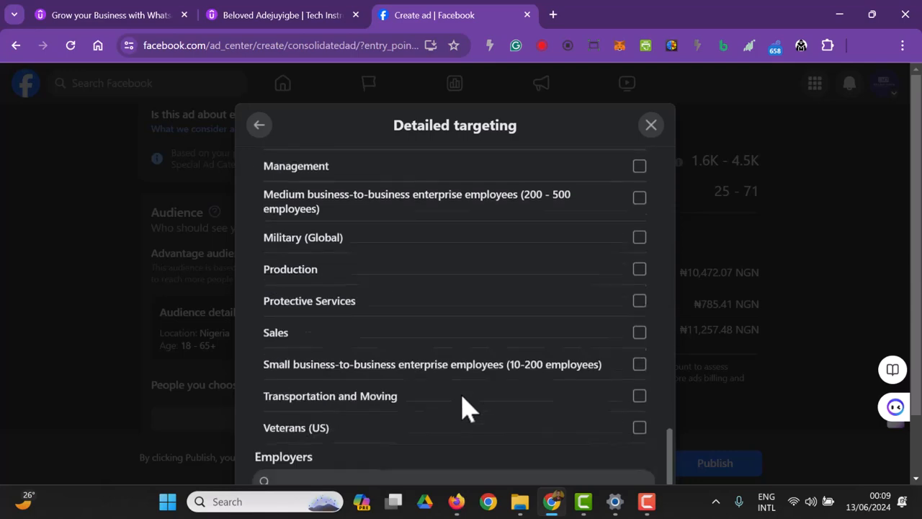
scroll(472, 423, "up", 14)
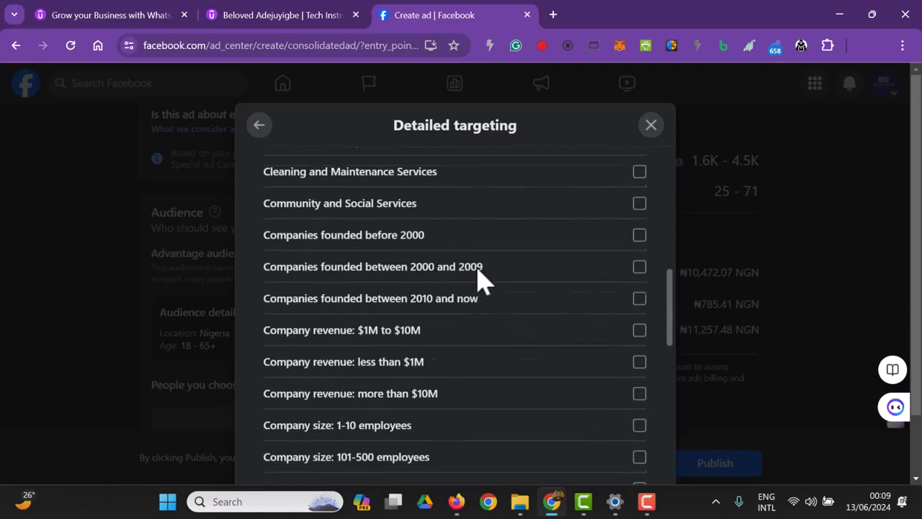
scroll(490, 215, "up", 5)
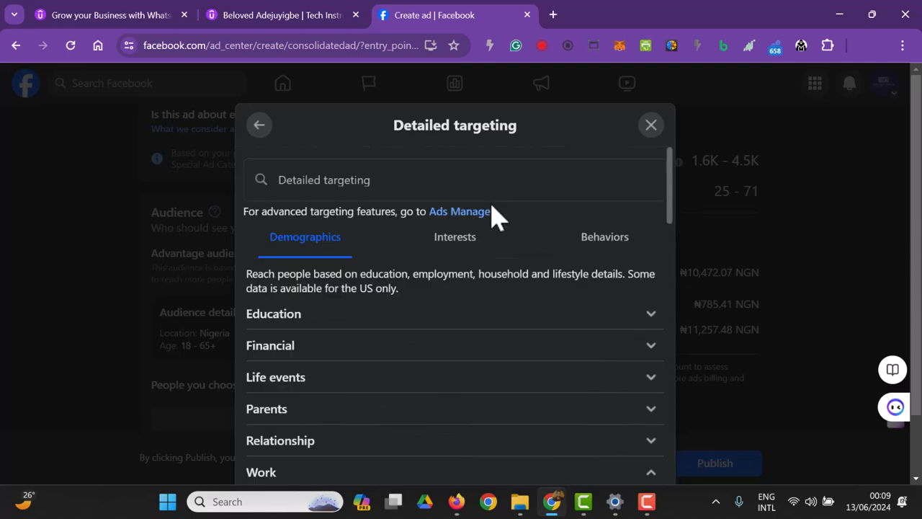
Add the Graphic design (visual art) interest from the Design group of the Business and industry interests
left_click(460, 249)
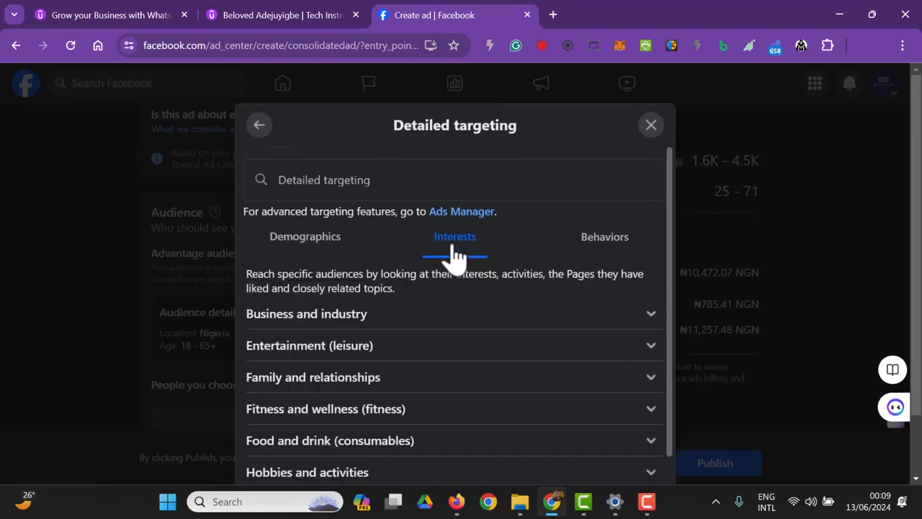
scroll(476, 334, "down", 1)
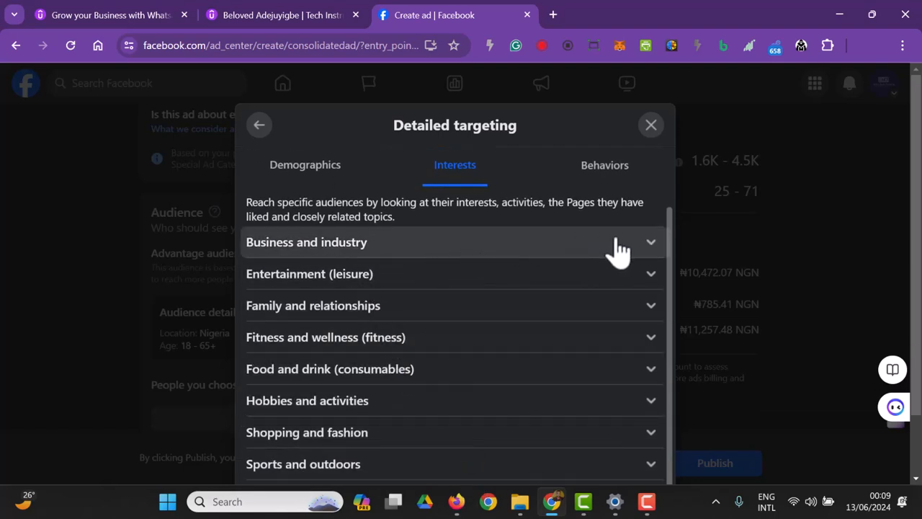
left_click(649, 248)
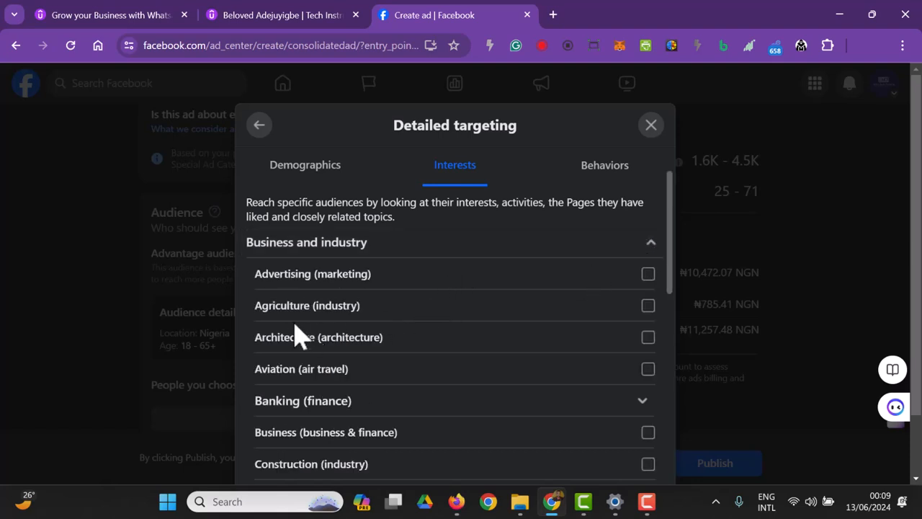
scroll(299, 337, "down", 3)
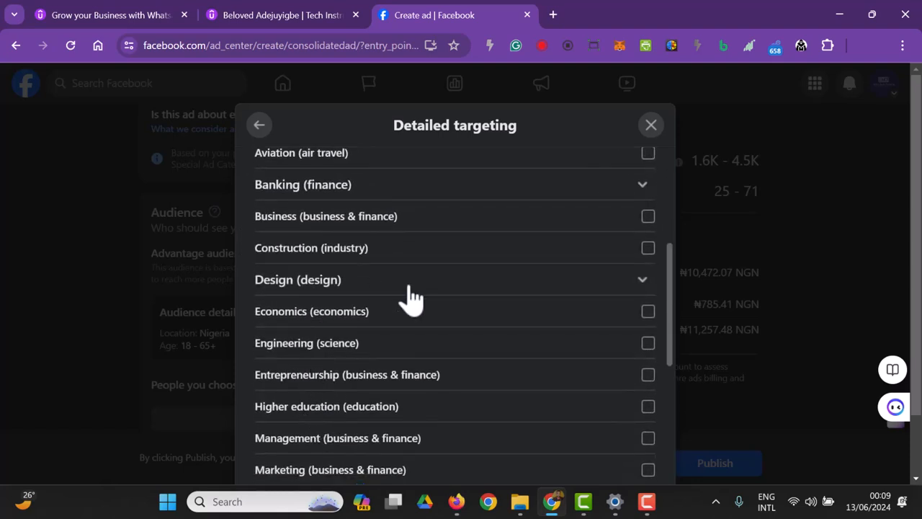
left_click(641, 282)
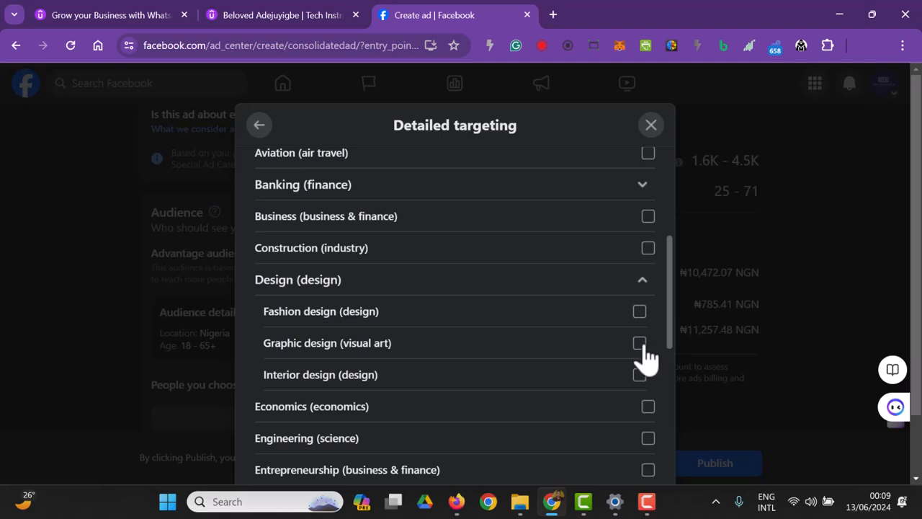
left_click(640, 344)
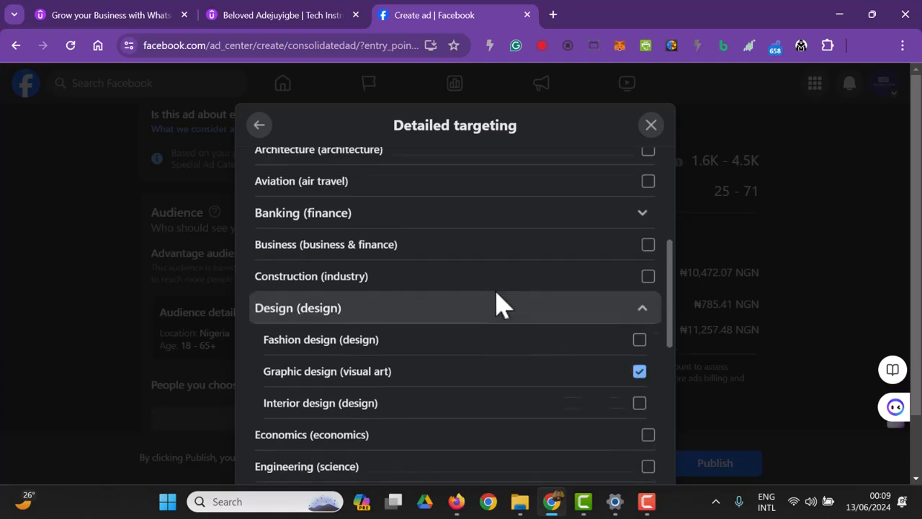
Add the Digital marketing, Email marketing, Online advertising and Social media interests from the Online (computing) group
scroll(508, 339, "down", 3)
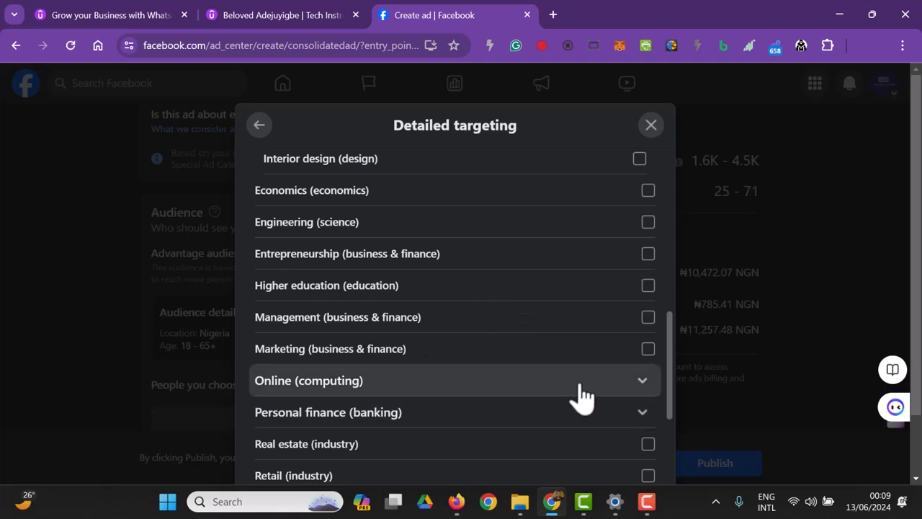
left_click(639, 383)
scroll(612, 400, "down", 1)
left_click(640, 342)
left_click(640, 405)
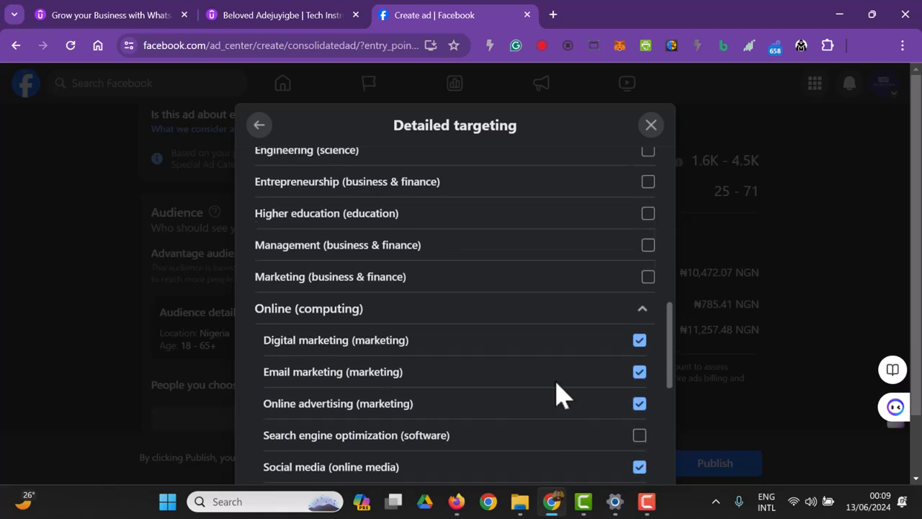
Add the Web design and Web development interests from the Online (computing) group
scroll(559, 399, "down", 6)
scroll(556, 393, "up", 3)
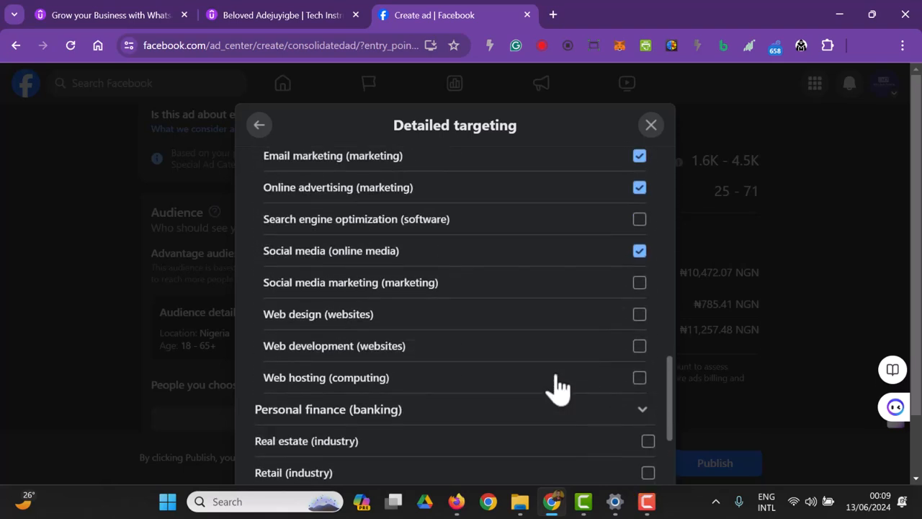
left_click(639, 315)
scroll(621, 416, "down", 1)
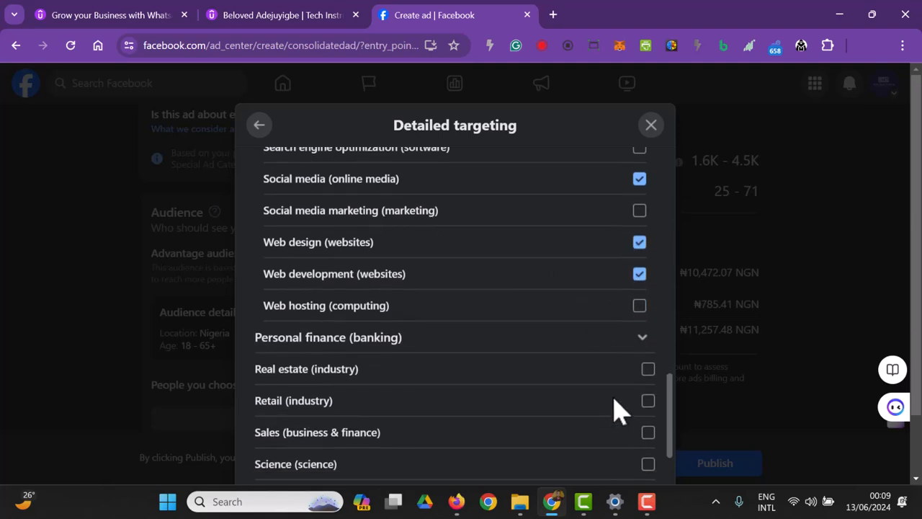
Examine the Personal finance options and the remaining interest categories, and review the interests selected so far
scroll(634, 345, "down", 1)
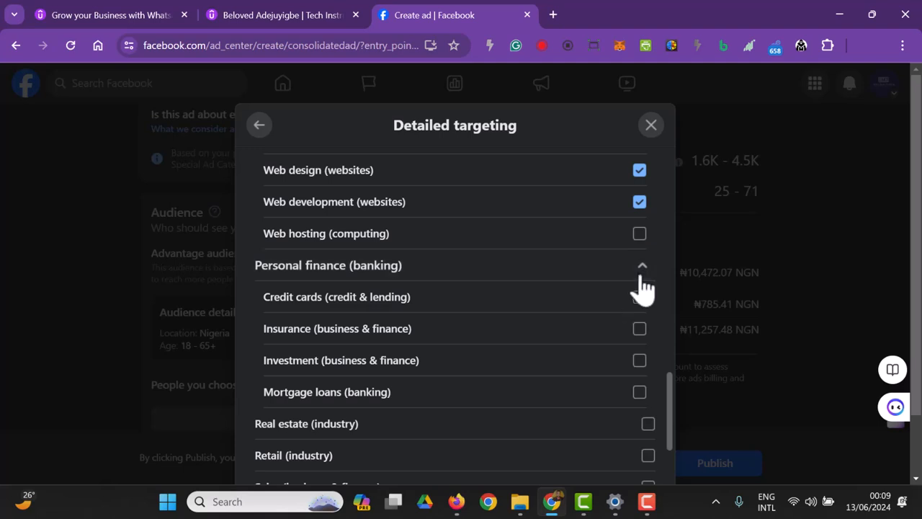
left_click(643, 275)
scroll(569, 353, "down", 2)
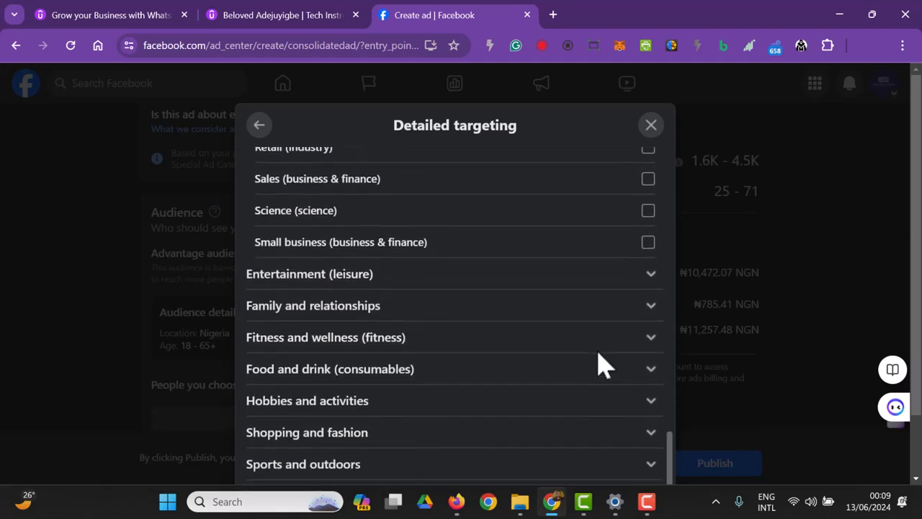
scroll(588, 311, "up", 1)
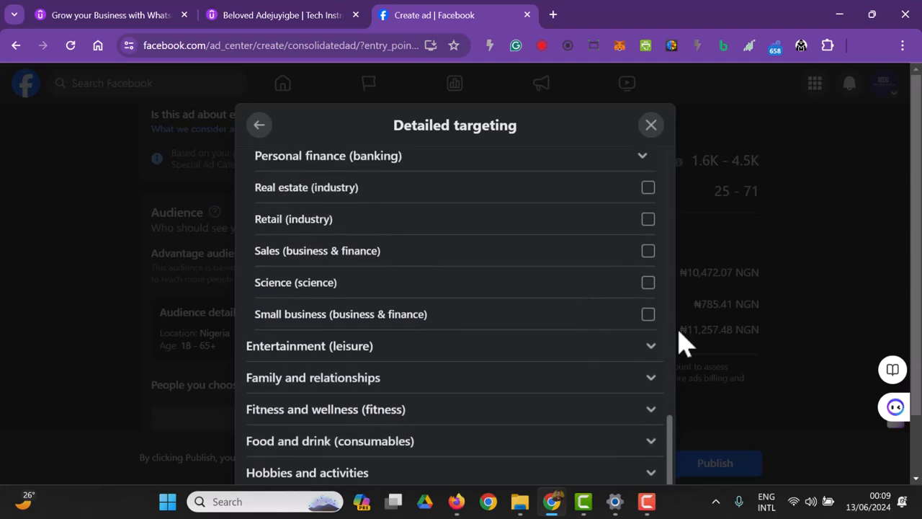
scroll(612, 317, "up", 5)
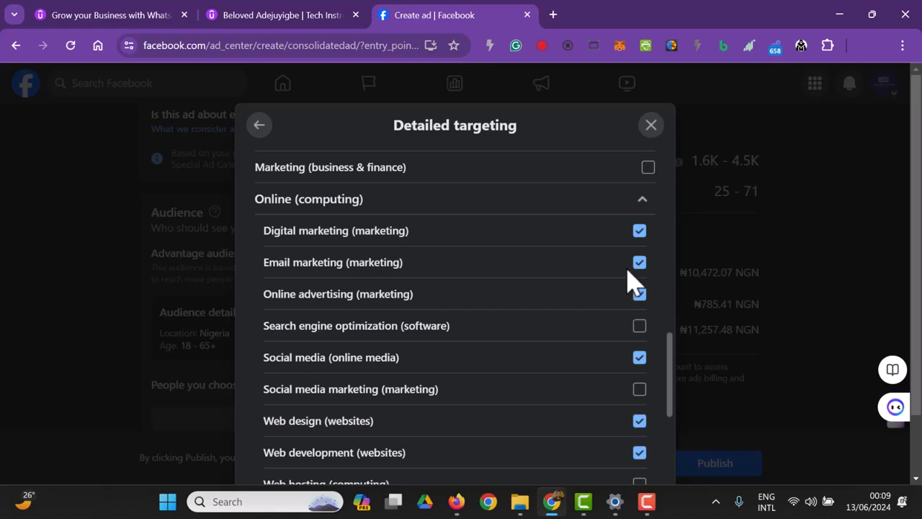
scroll(628, 270, "down", 5)
scroll(626, 360, "up", 1)
scroll(626, 324, "up", 10)
scroll(609, 195, "down", 1)
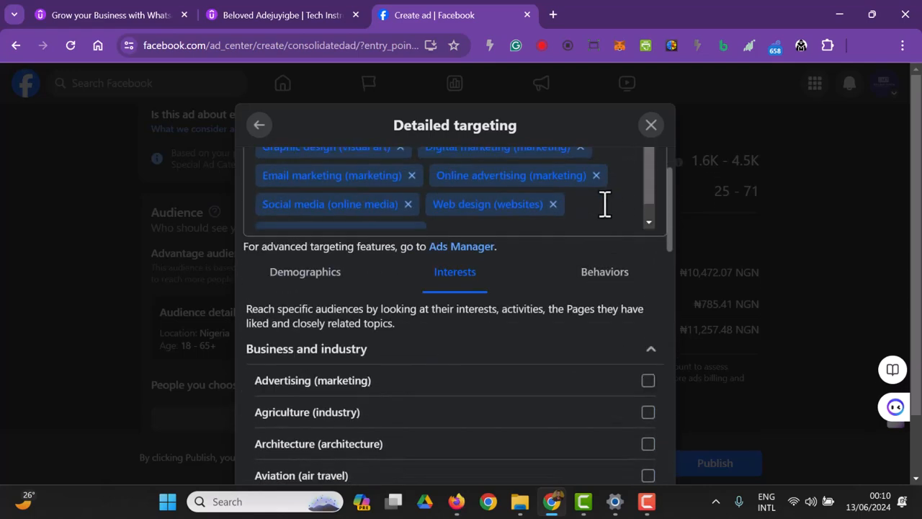
Examine the Behaviors targeting categories, including the Mobile Device User options by operating system and Facebook access
left_click(609, 279)
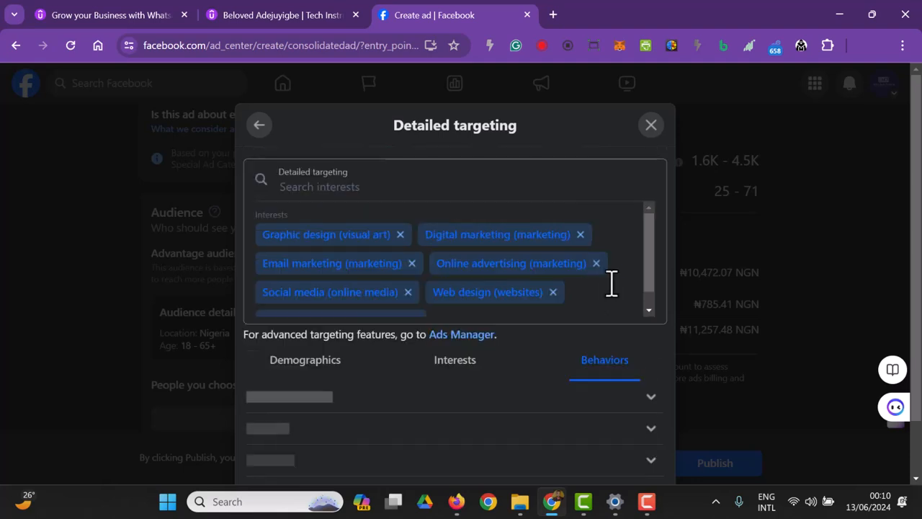
scroll(427, 369, "down", 2)
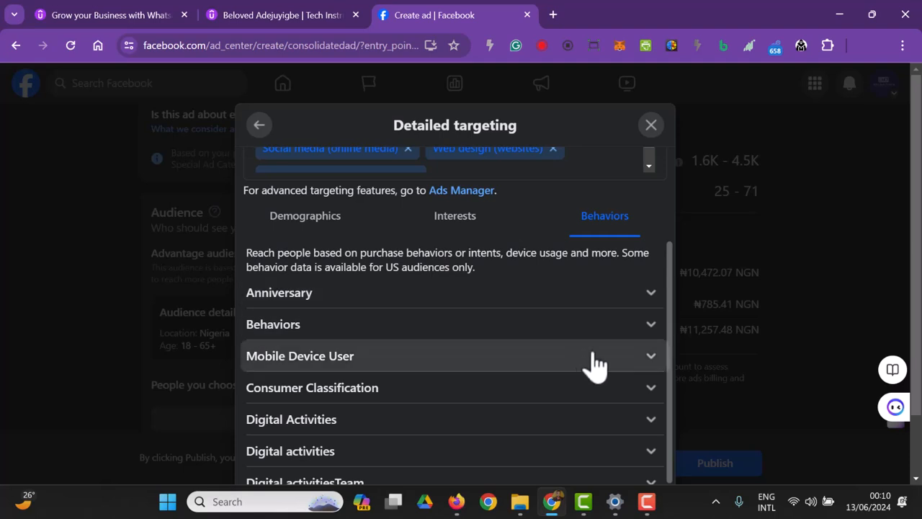
left_click(648, 360)
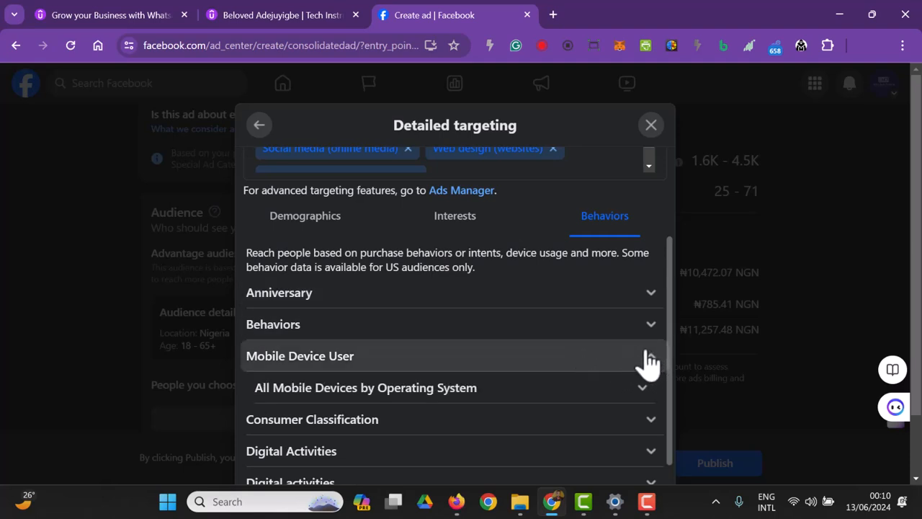
left_click(648, 361)
scroll(605, 381, "down", 1)
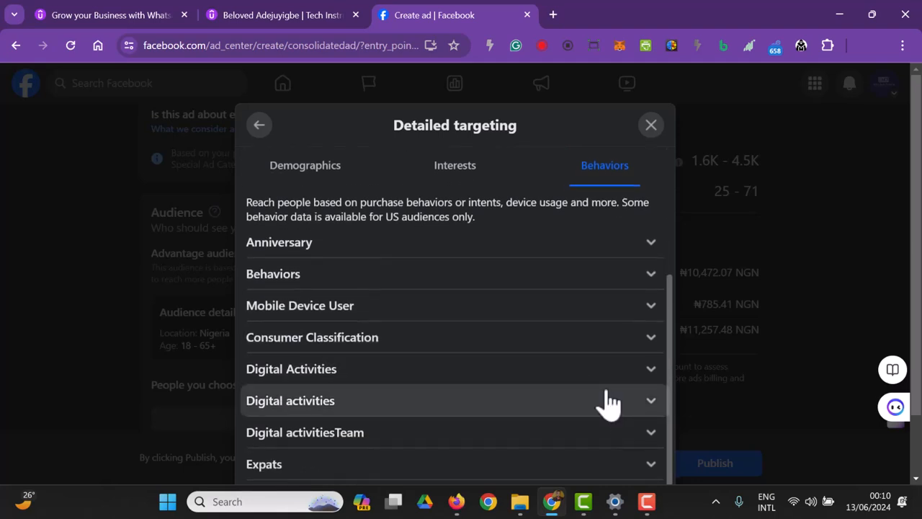
left_click(653, 307)
left_click(639, 339)
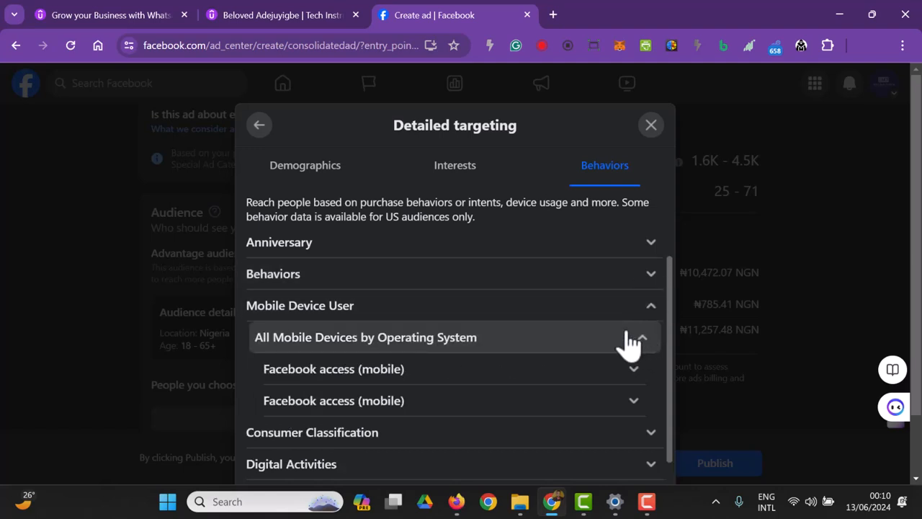
scroll(605, 357, "down", 1)
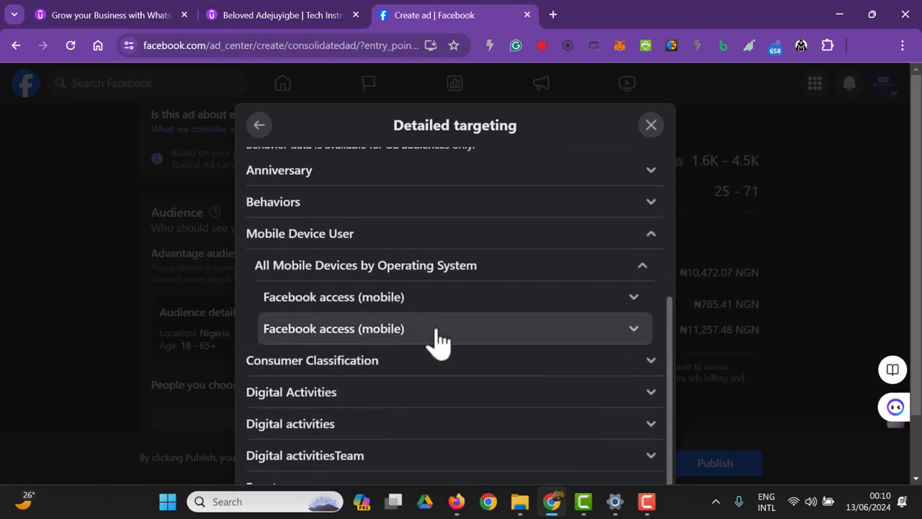
left_click(633, 300)
left_click(632, 301)
scroll(599, 376, "down", 1)
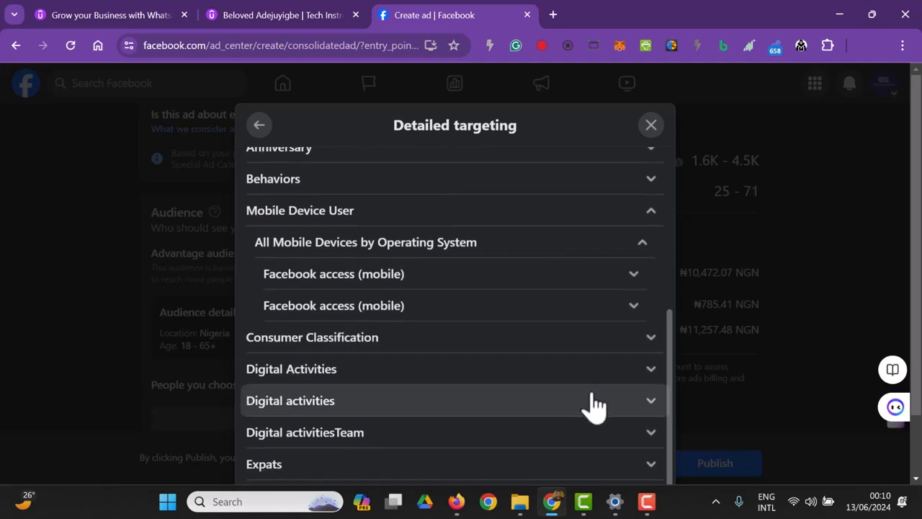
Examine the Digital Activities behavior options, and look over the list of interest categories once more
left_click(643, 371)
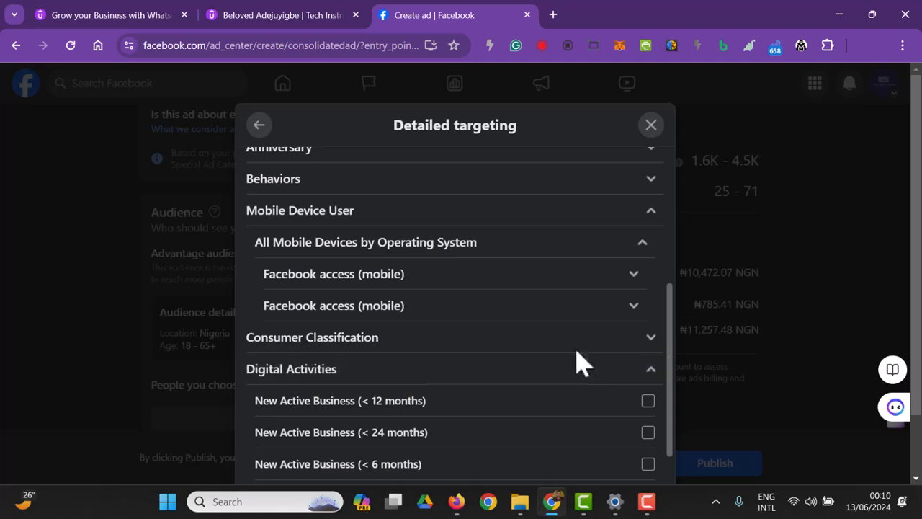
scroll(580, 366, "down", 3)
left_click(604, 401)
scroll(604, 408, "down", 3)
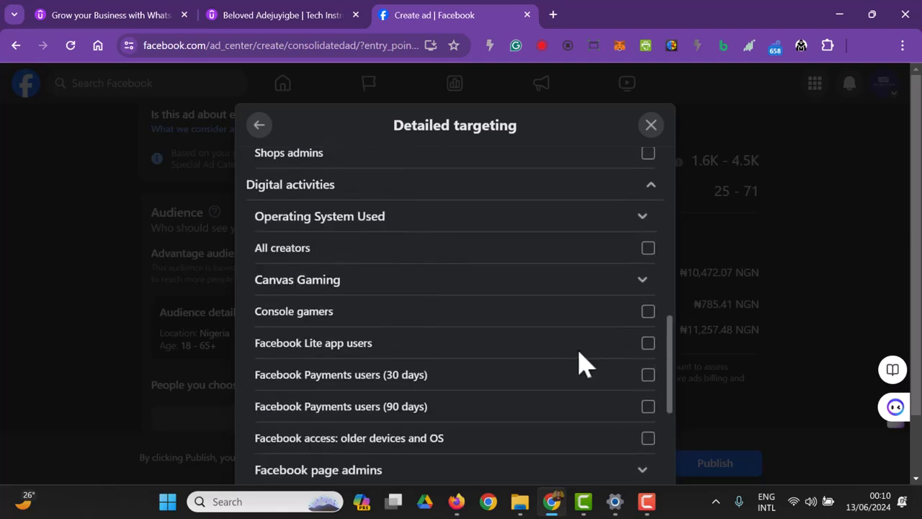
scroll(428, 421, "down", 5)
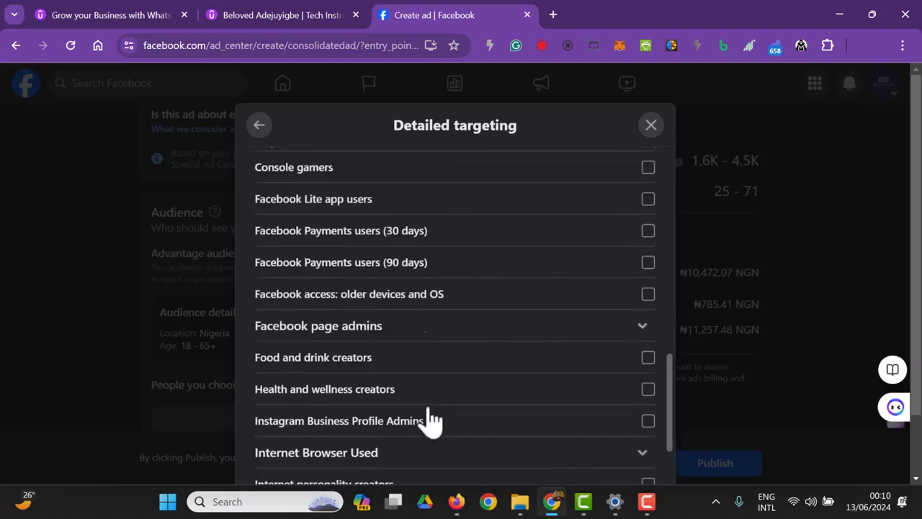
scroll(494, 276, "up", 12)
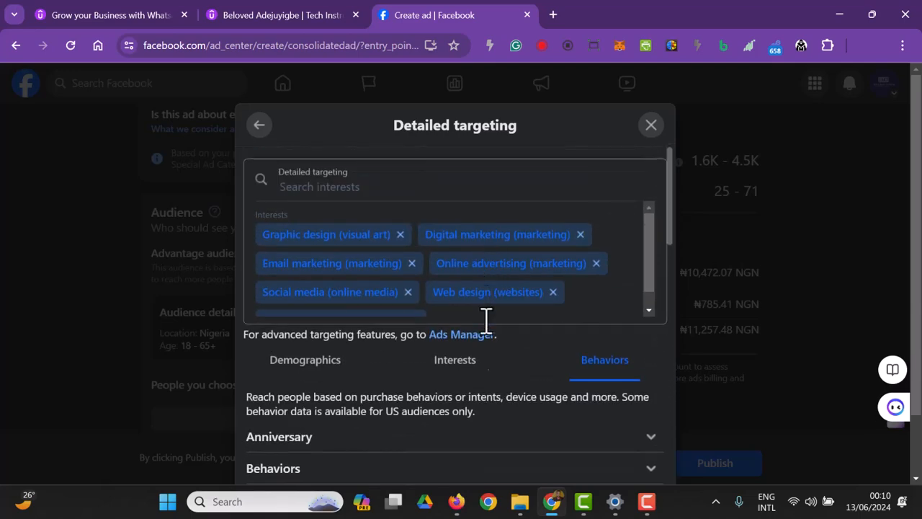
left_click(447, 368)
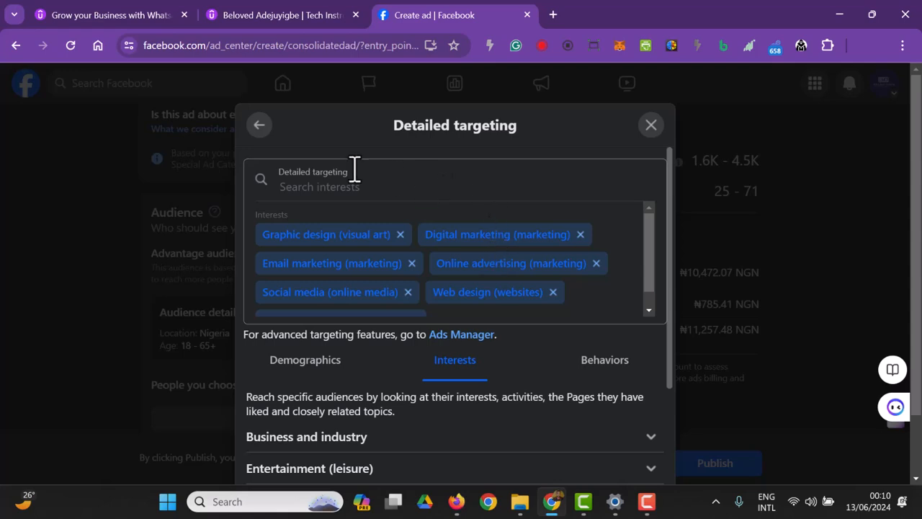
scroll(540, 356, "down", 4)
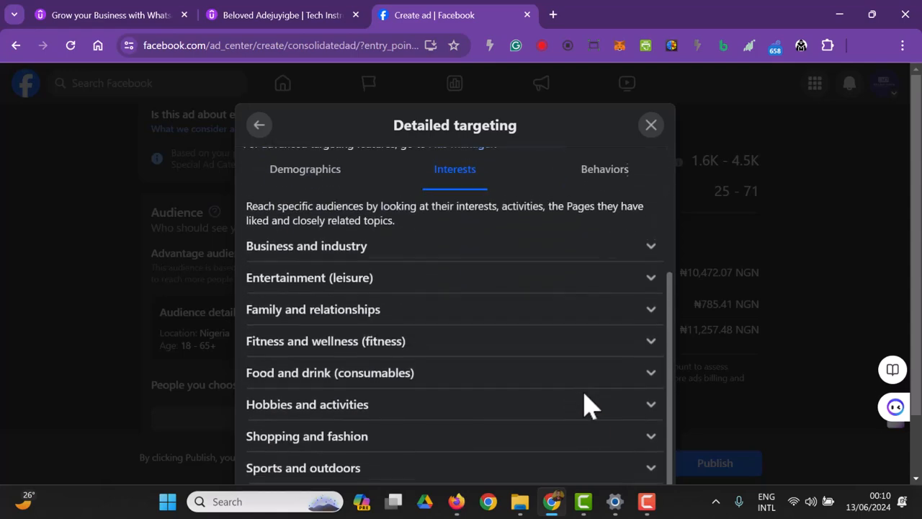
scroll(614, 451, "up", 3)
scroll(614, 452, "down", 3)
Return to the audience settings, review the selected interests and the audience definition, and save the audience
left_click(258, 127)
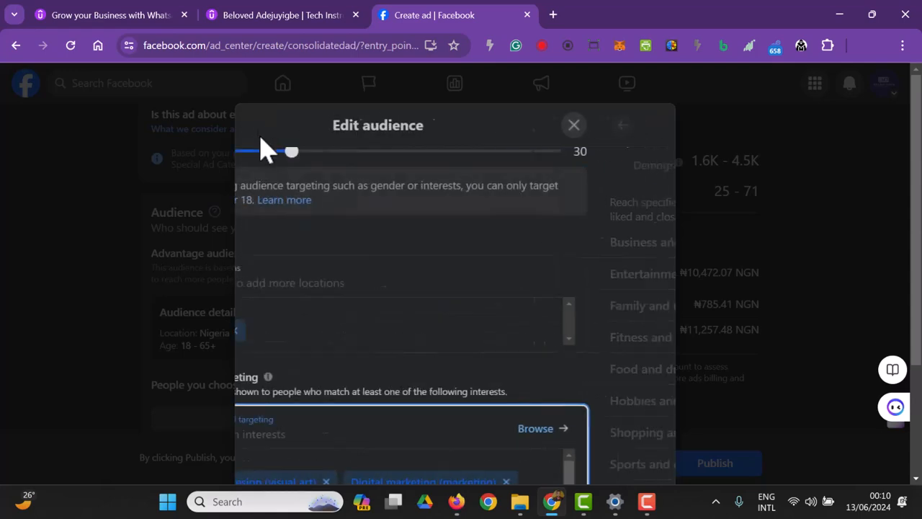
scroll(436, 290, "down", 2)
scroll(412, 375, "down", 1)
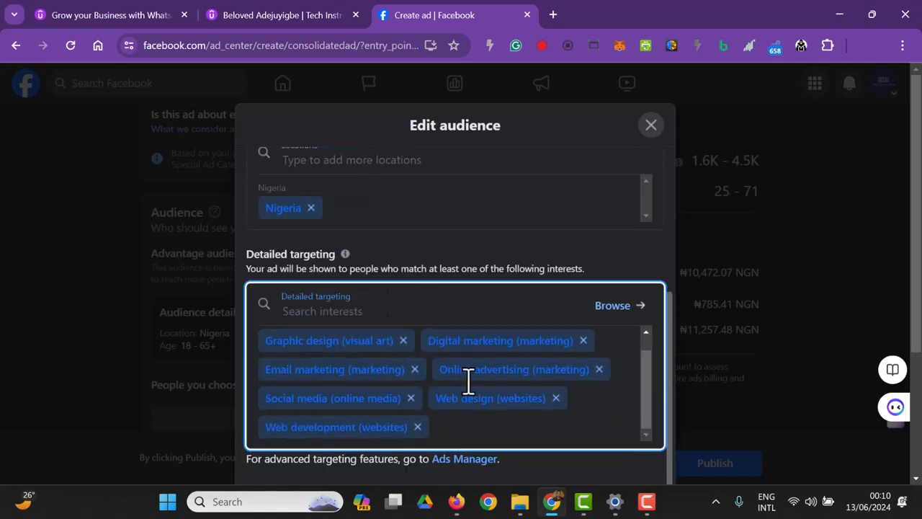
scroll(533, 288, "up", 2)
scroll(841, 284, "down", 3)
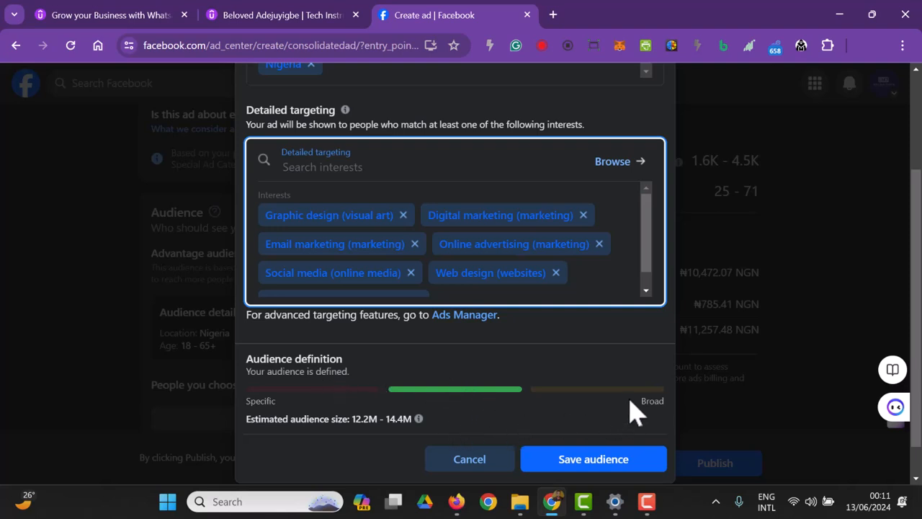
scroll(377, 296, "down", 1)
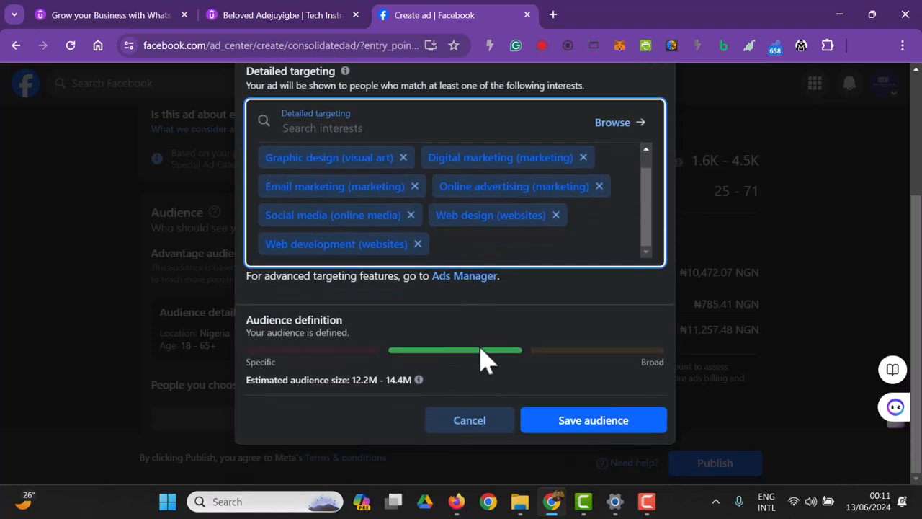
left_click(569, 425)
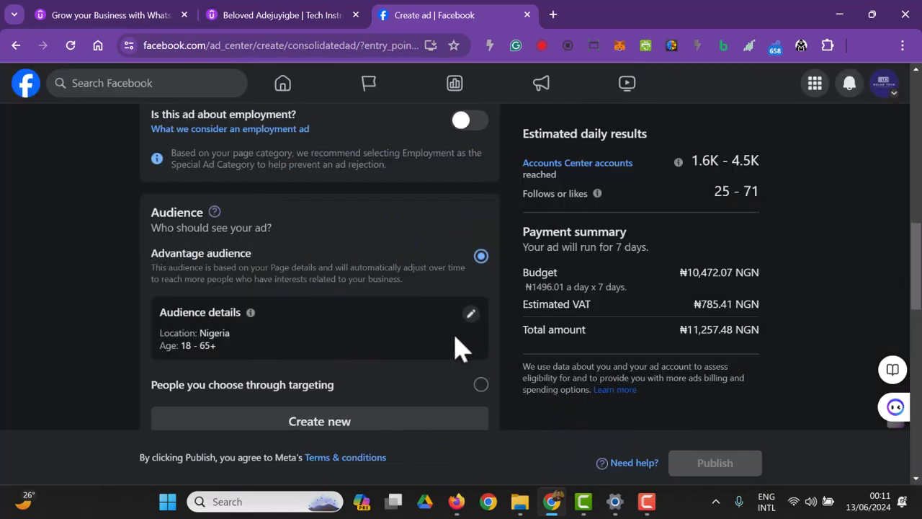
Review the saved audience details and set the ad's duration to 1 day
scroll(373, 256, "down", 1)
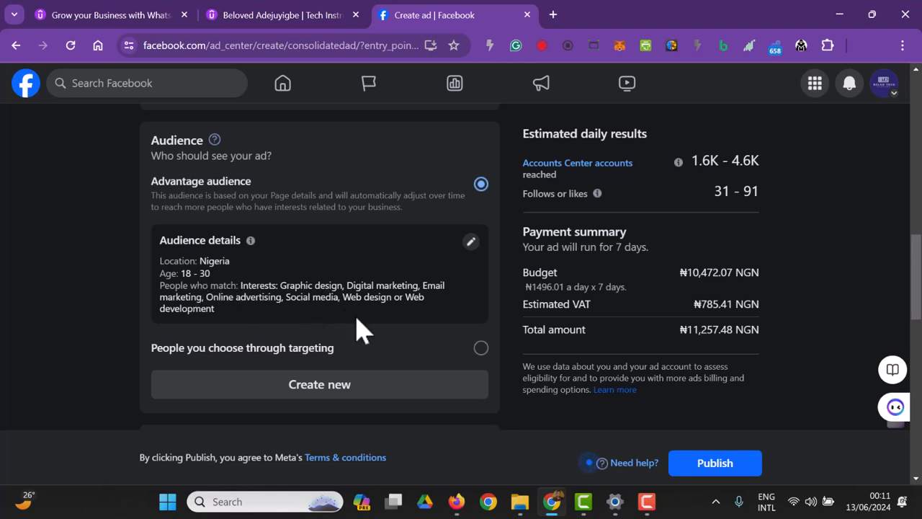
scroll(518, 299, "up", 3)
scroll(432, 331, "down", 4)
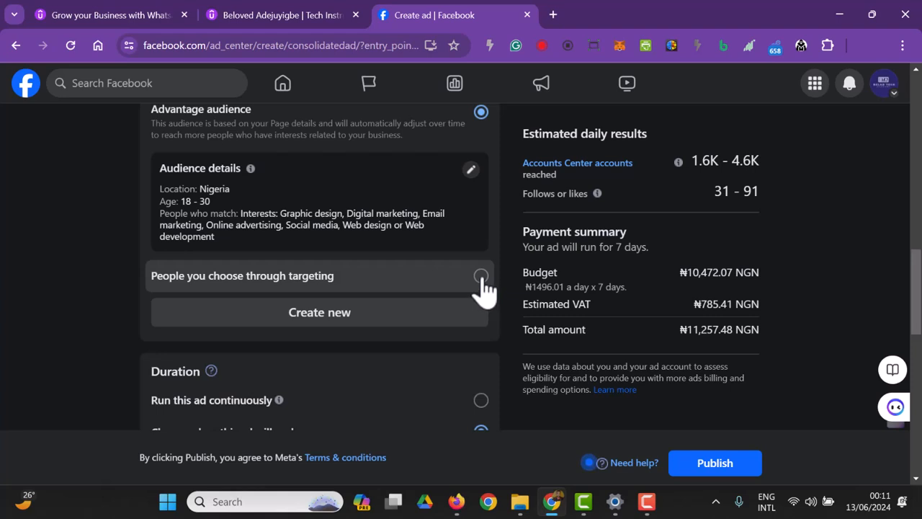
scroll(445, 377, "down", 2)
scroll(204, 331, "up", 1)
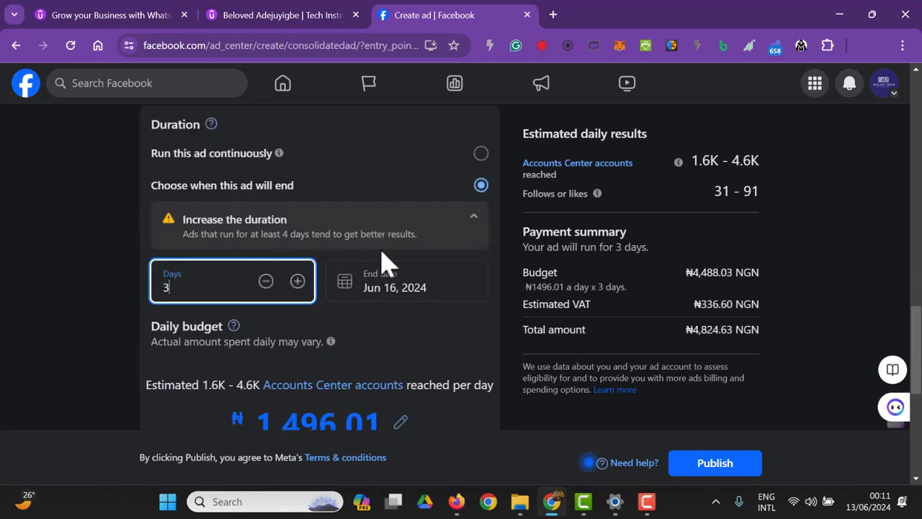
left_click(271, 283)
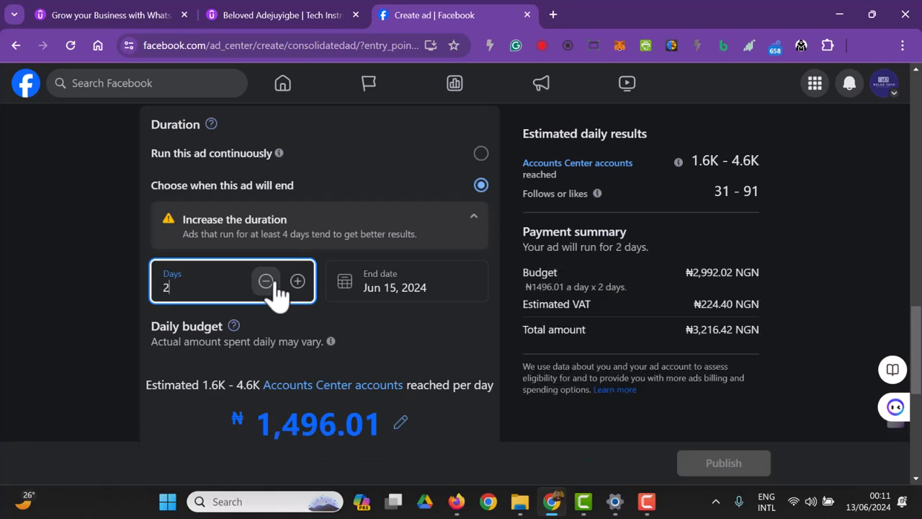
left_click(272, 283)
scroll(285, 281, "down", 2)
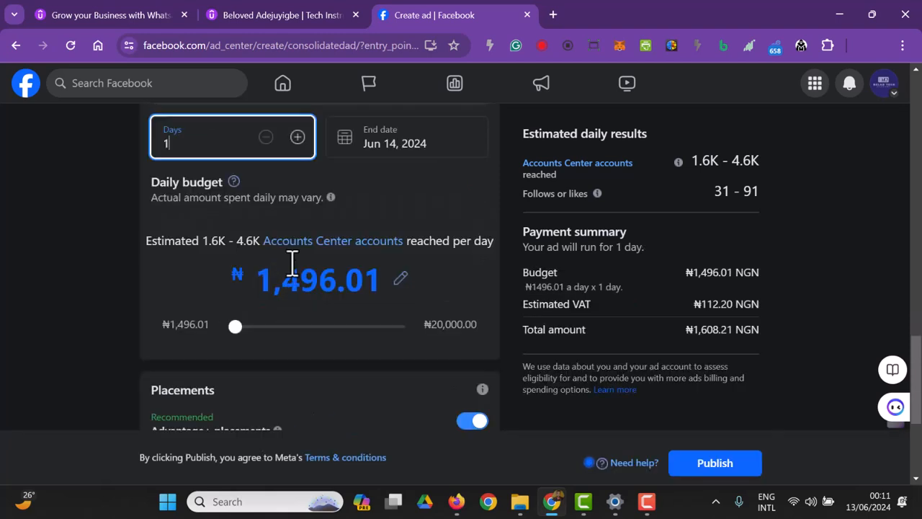
Examine the daily budget, placements, payment method and payment summary of the ad
scroll(296, 256, "up", 1)
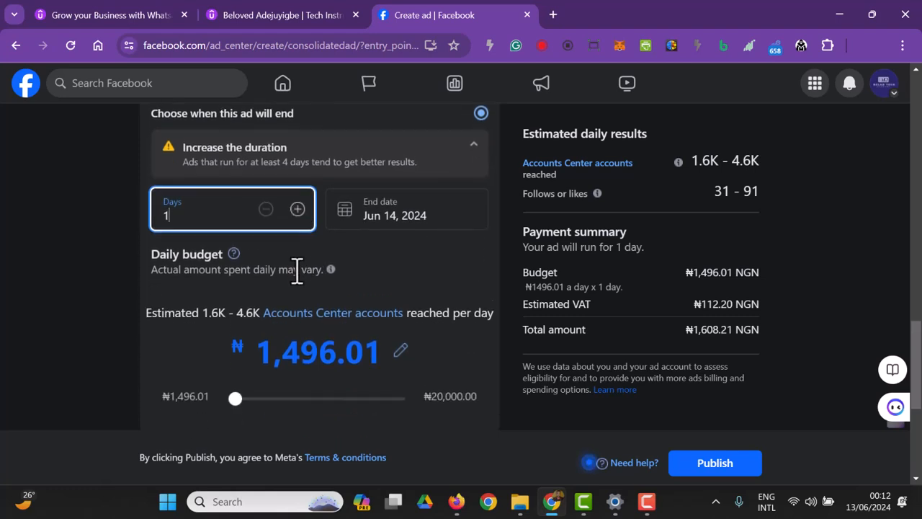
scroll(266, 396, "down", 1)
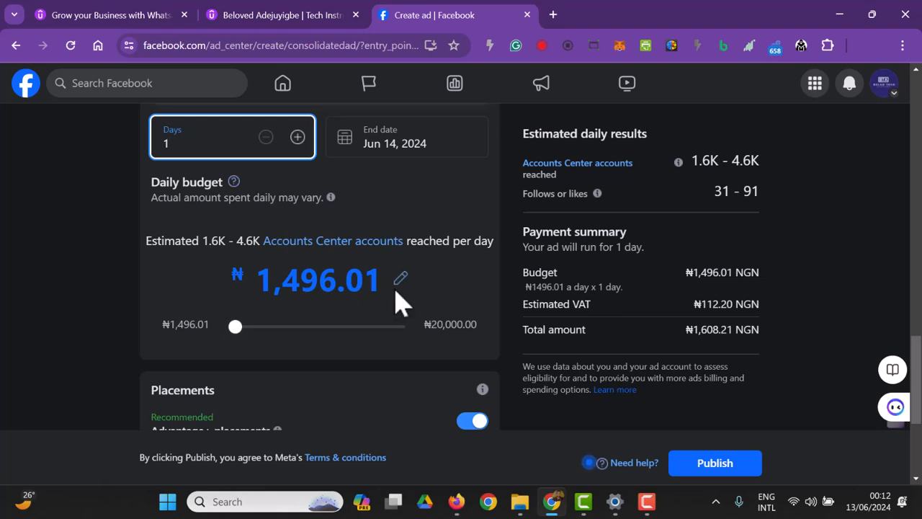
left_click(232, 329)
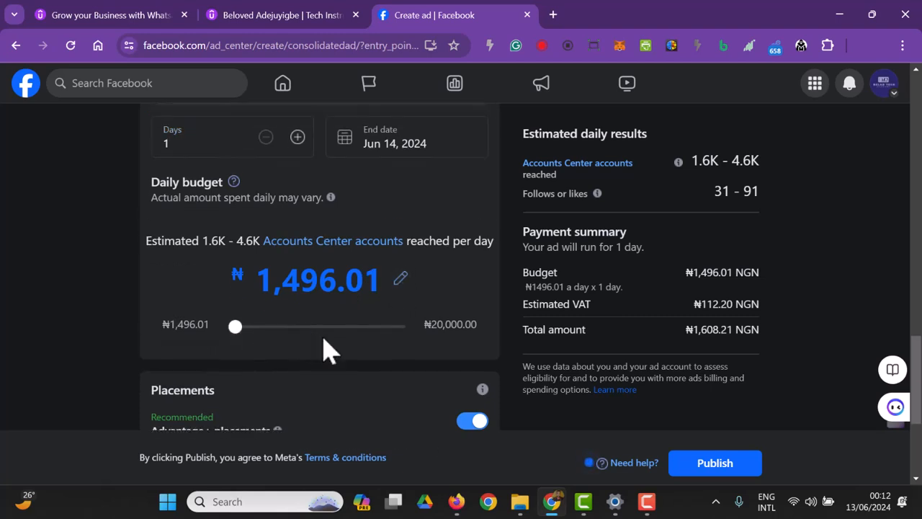
scroll(403, 366, "up", 1)
scroll(407, 370, "down", 4)
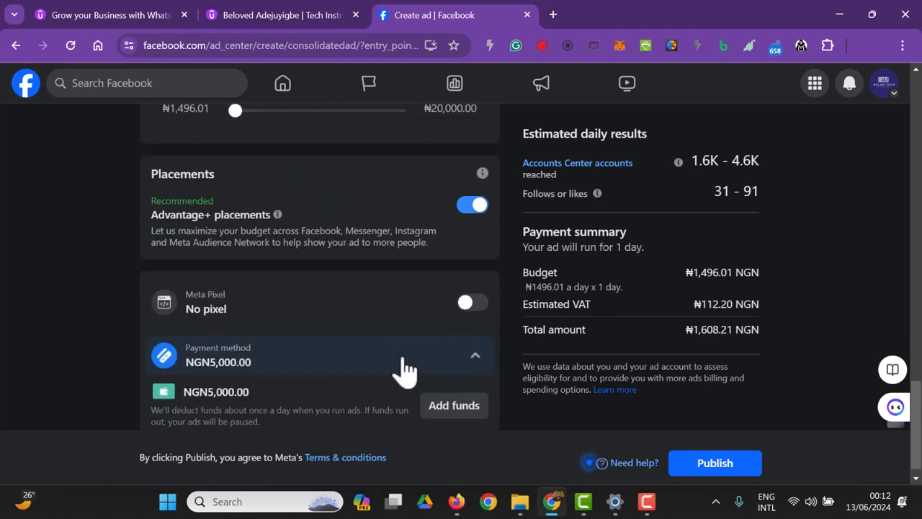
scroll(404, 361, "down", 1)
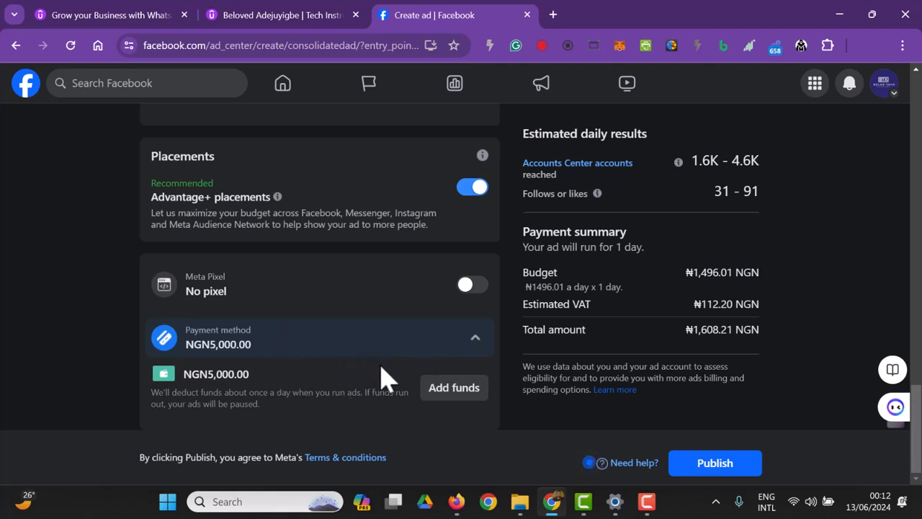
scroll(418, 367, "up", 3)
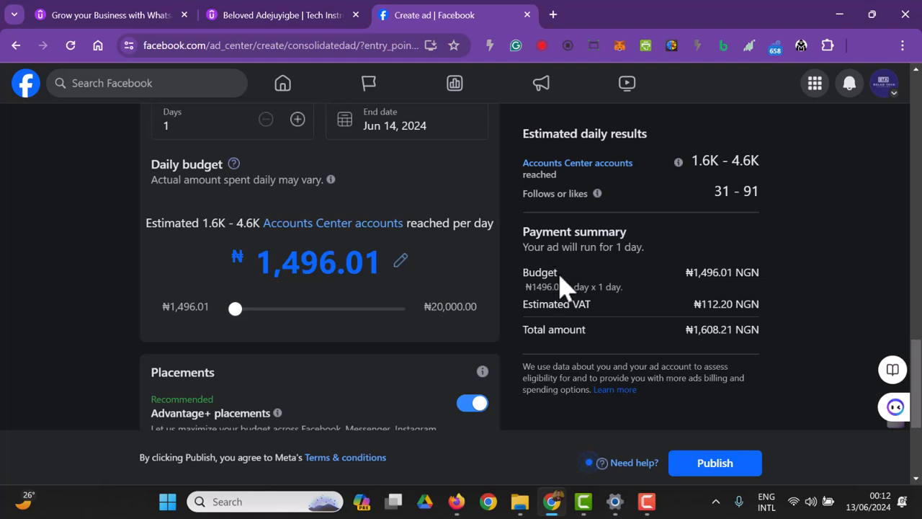
scroll(721, 306, "up", 1)
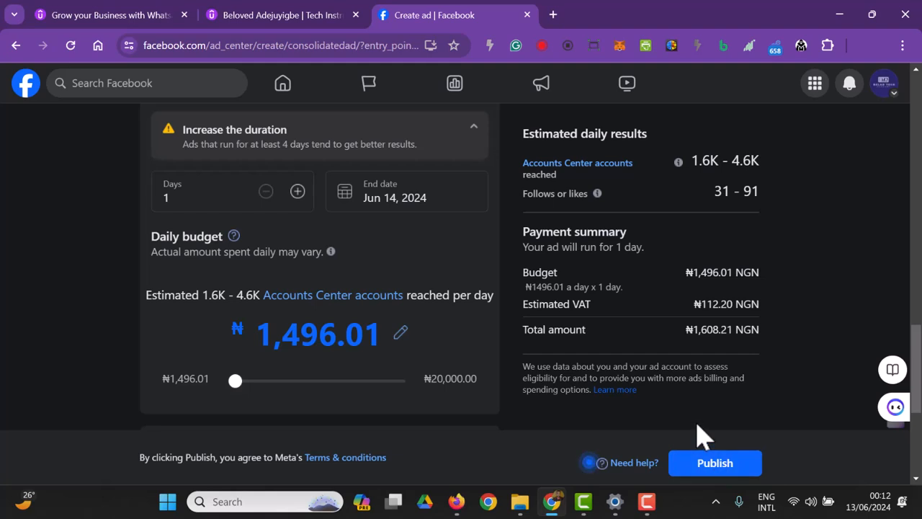
Publish the ad, review its submission summary, and open the Ad Center to check the Page likes ad under Recent Ads
left_click(710, 465)
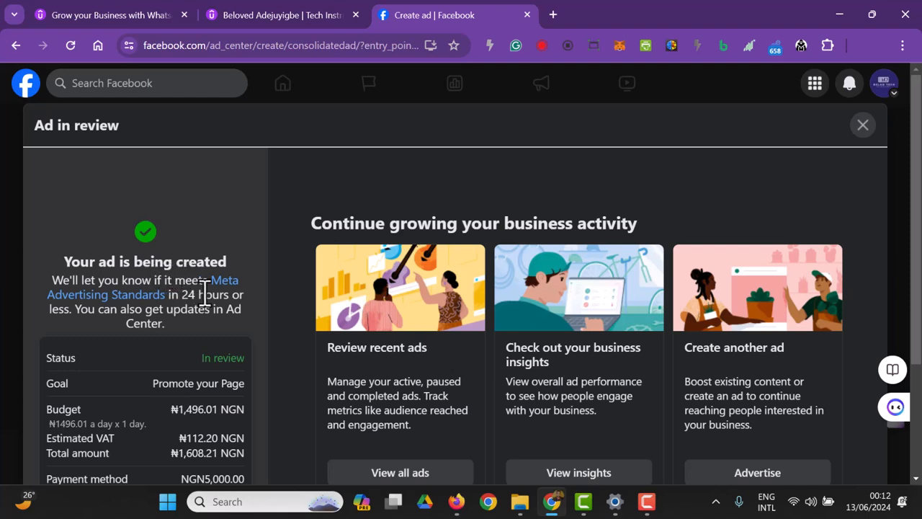
scroll(204, 299, "down", 1)
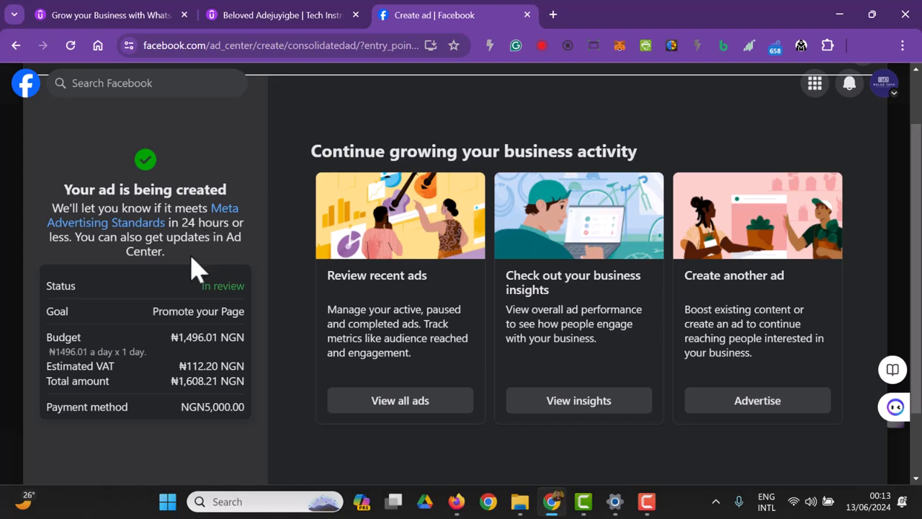
scroll(160, 274, "down", 1)
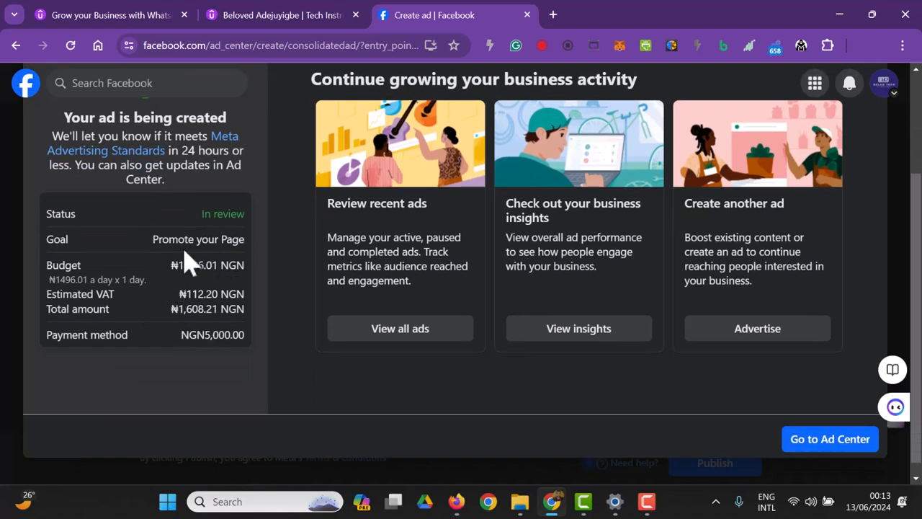
scroll(231, 370, "down", 1)
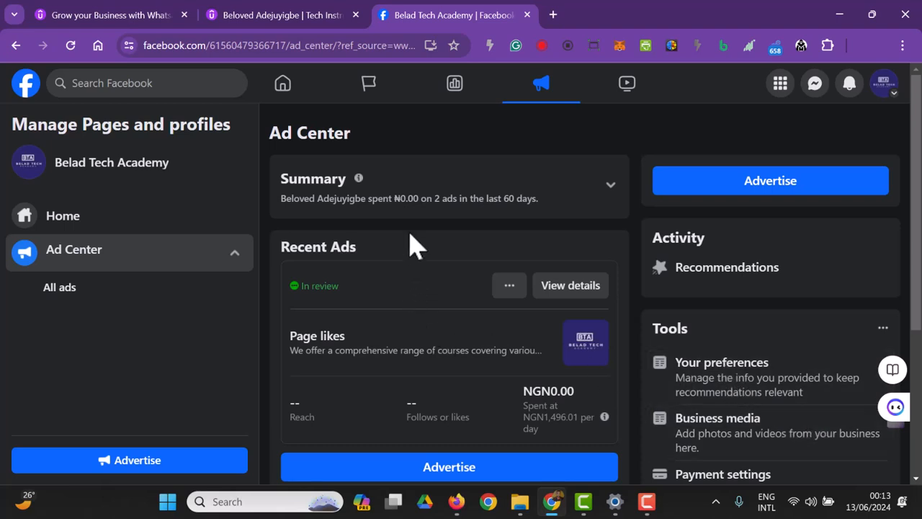
scroll(381, 241, "down", 2)
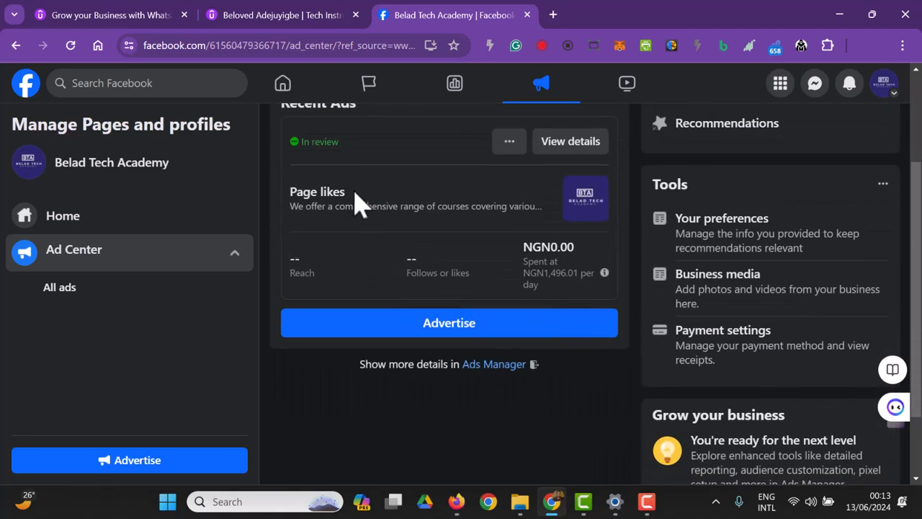